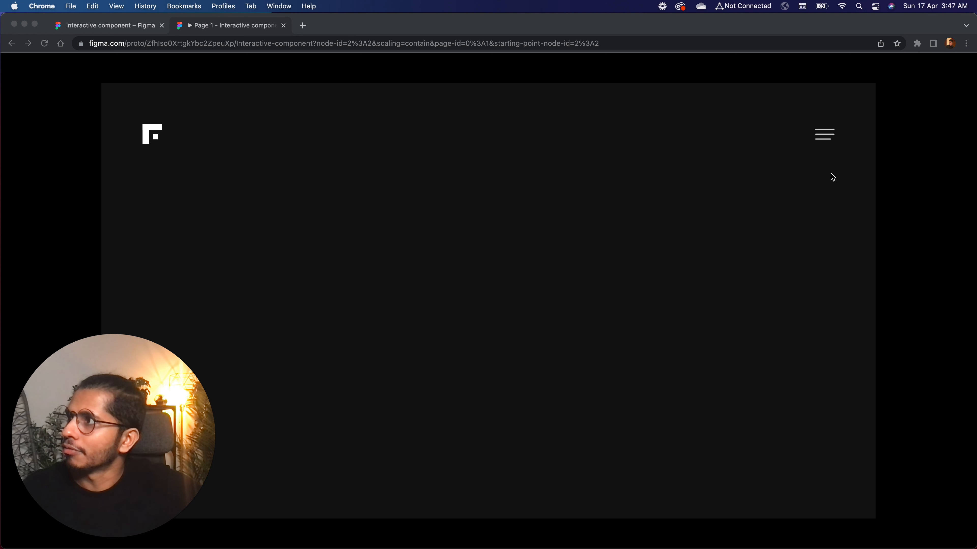
Preview the prototype's hamburger menu by opening the links screen and testing its close icon
click(790, 205)
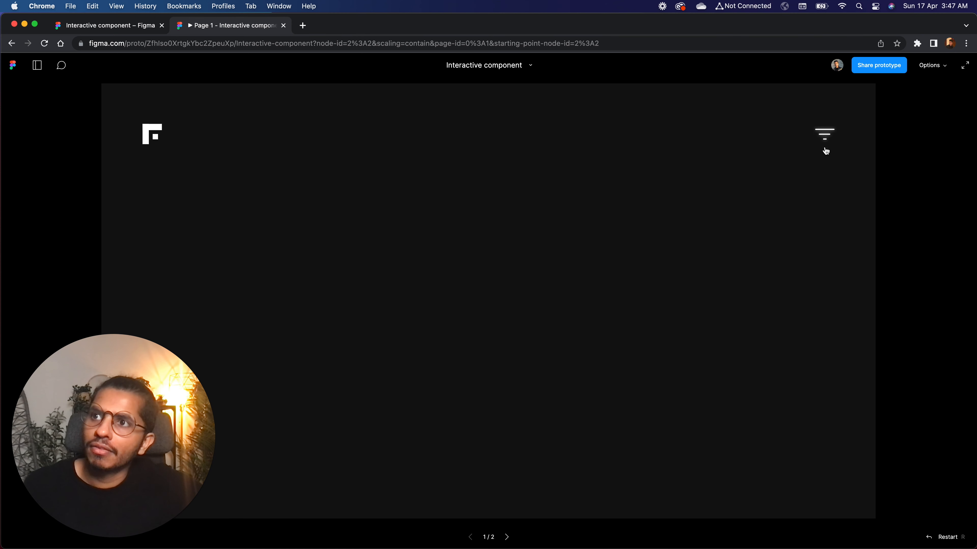
click(827, 134)
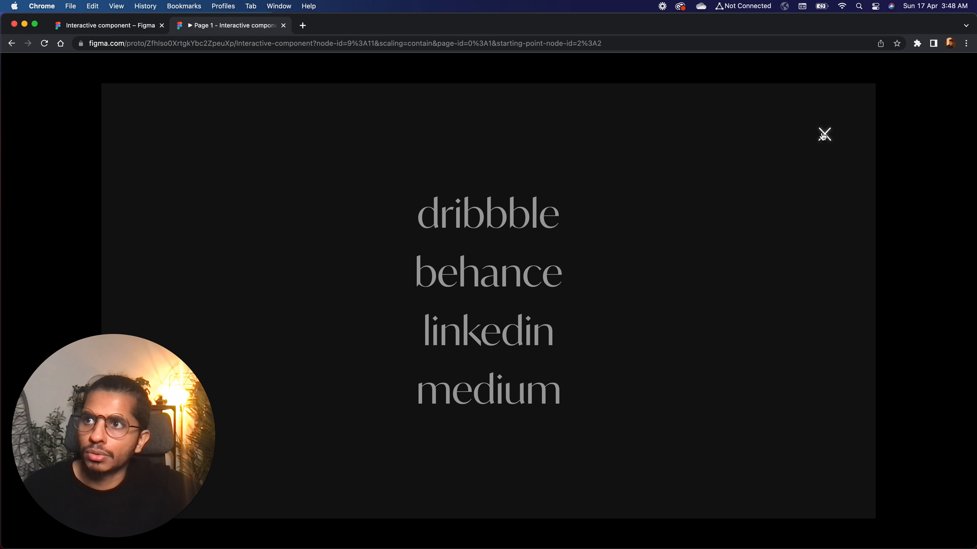
click(823, 134)
click(824, 135)
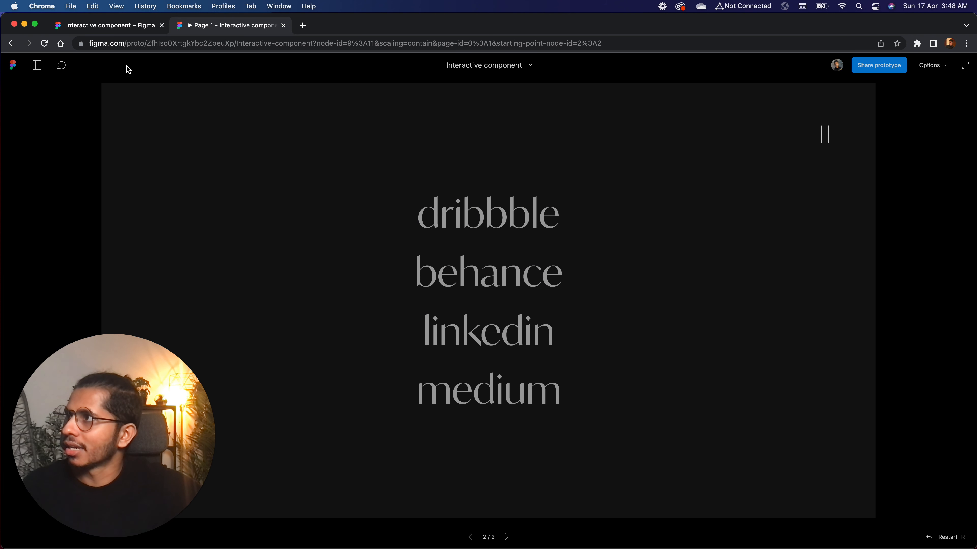
Switch to the Interactive component design file and duplicate the link/1 component set to the left of the original
click(126, 30)
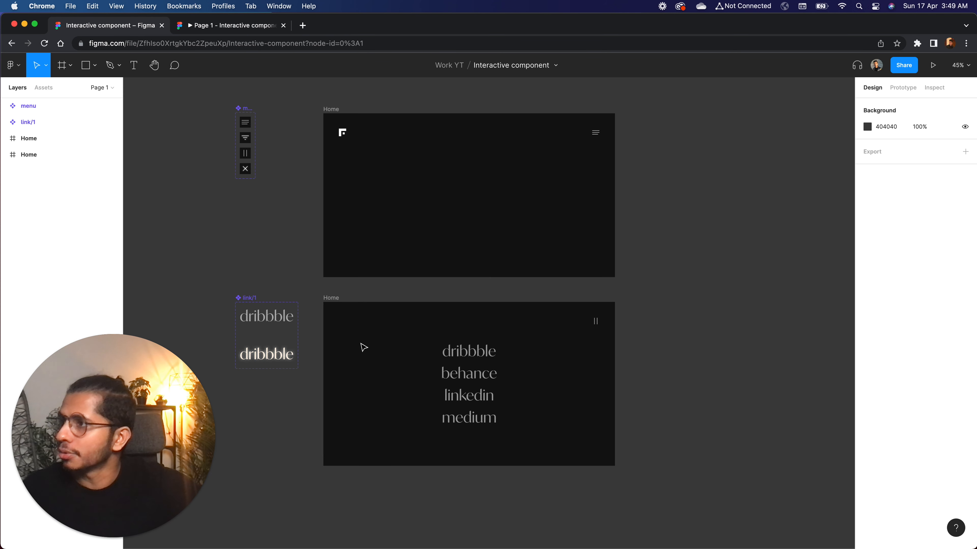
scroll(364, 348, left, 5)
click(337, 282)
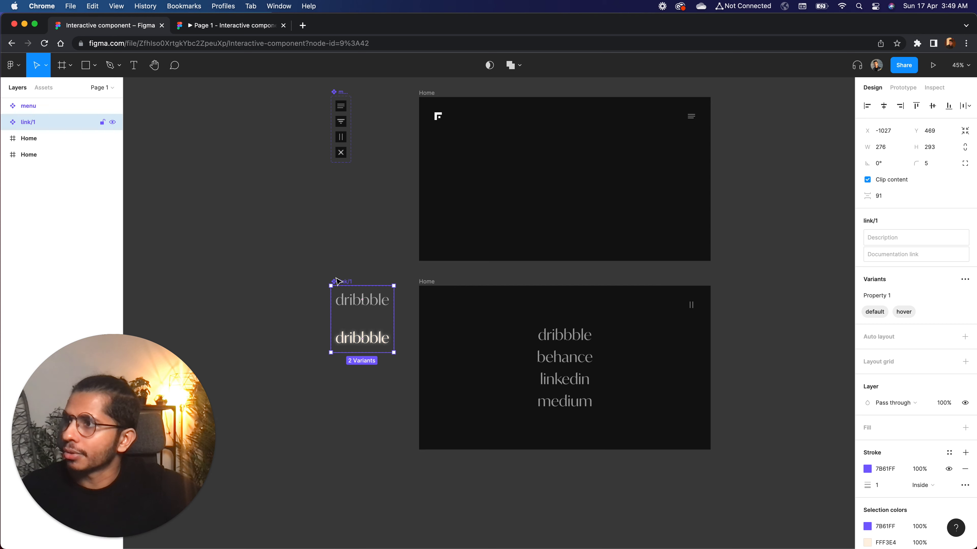
scroll(337, 281, up, 5)
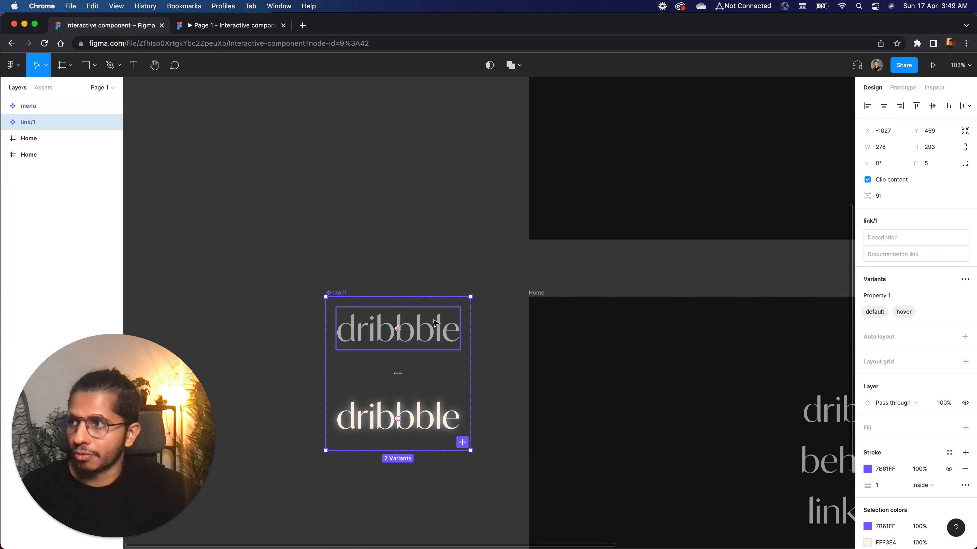
scroll(436, 323, left, 5)
scroll(436, 322, down, 2)
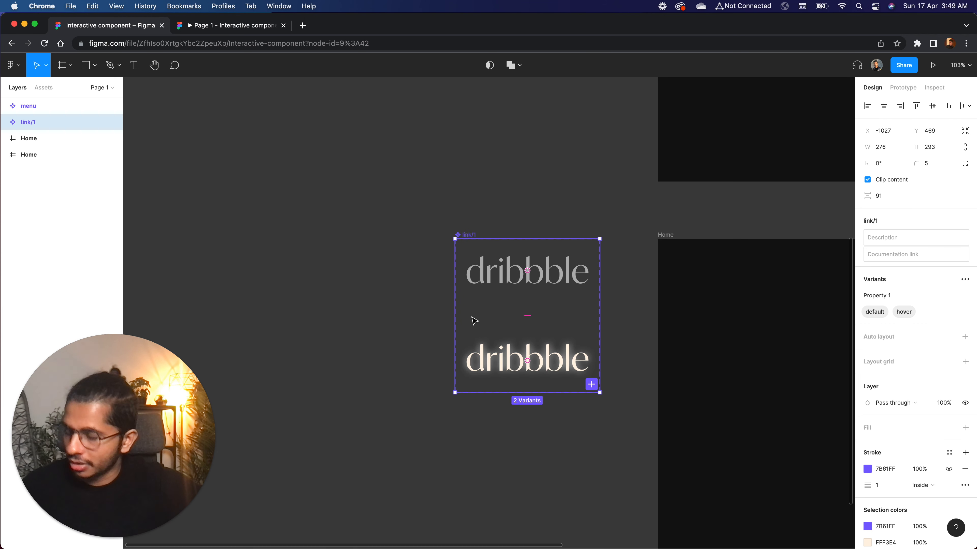
drag(499, 303, 314, 303)
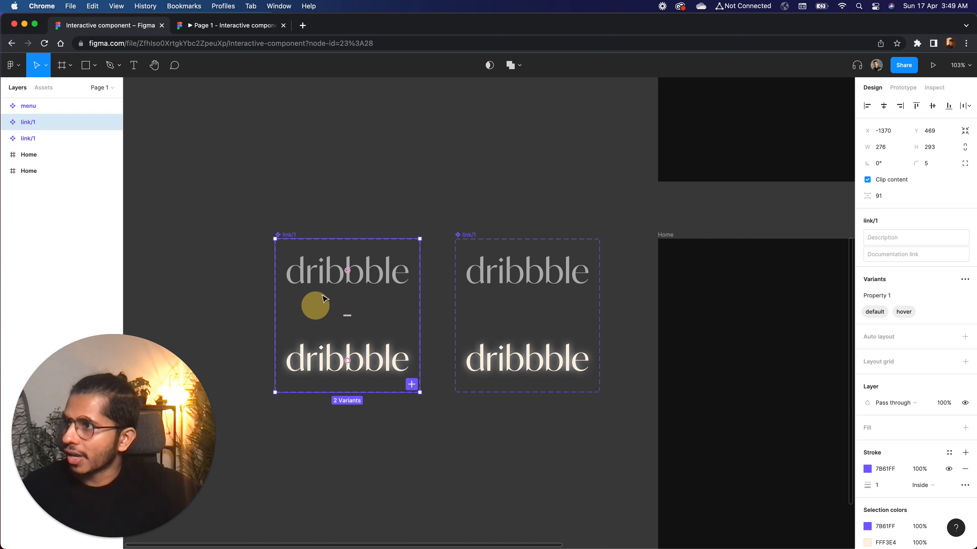
click(371, 200)
Change the font of both dribbble texts in the duplicated link/1 component set to Oswald
scroll(371, 203, up, 5)
scroll(377, 207, down, 1)
scroll(377, 208, right, 2)
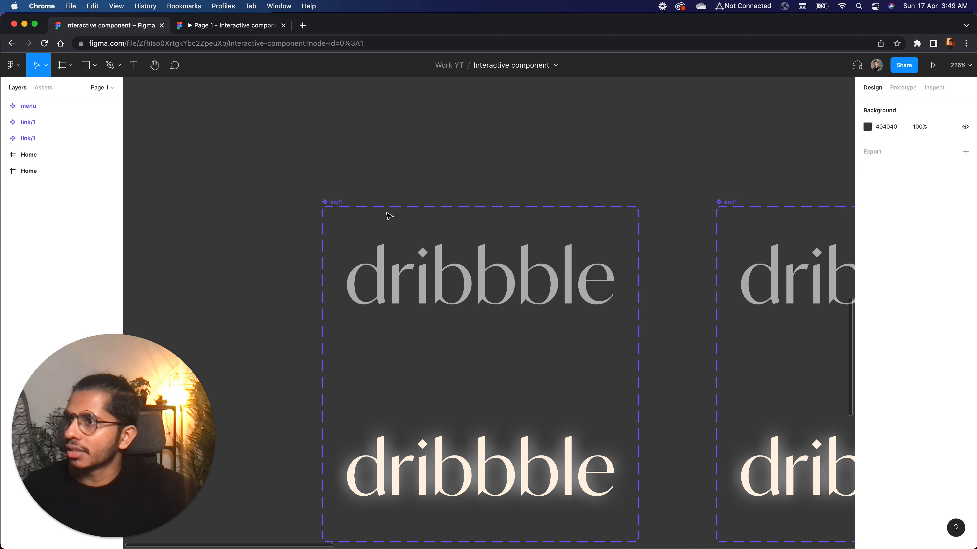
click(458, 280)
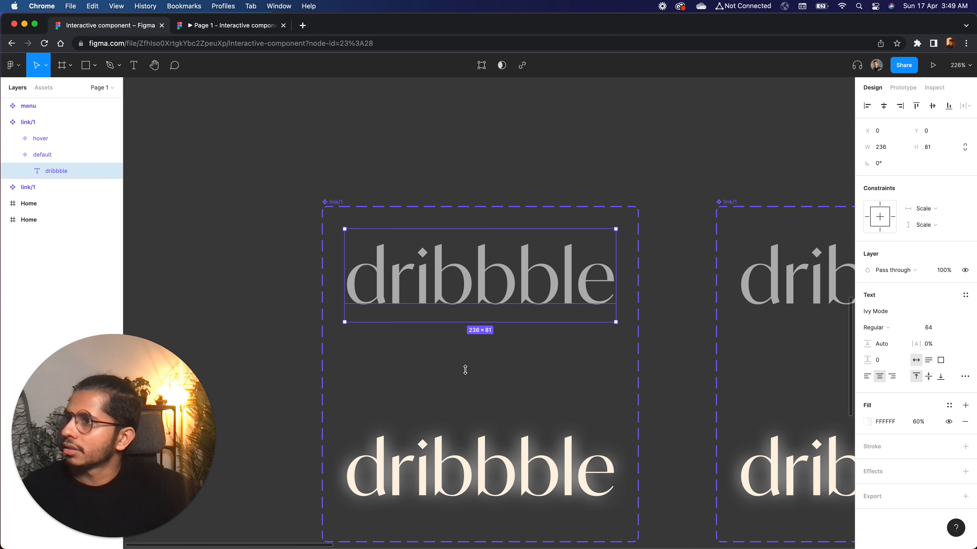
shift+click(469, 471)
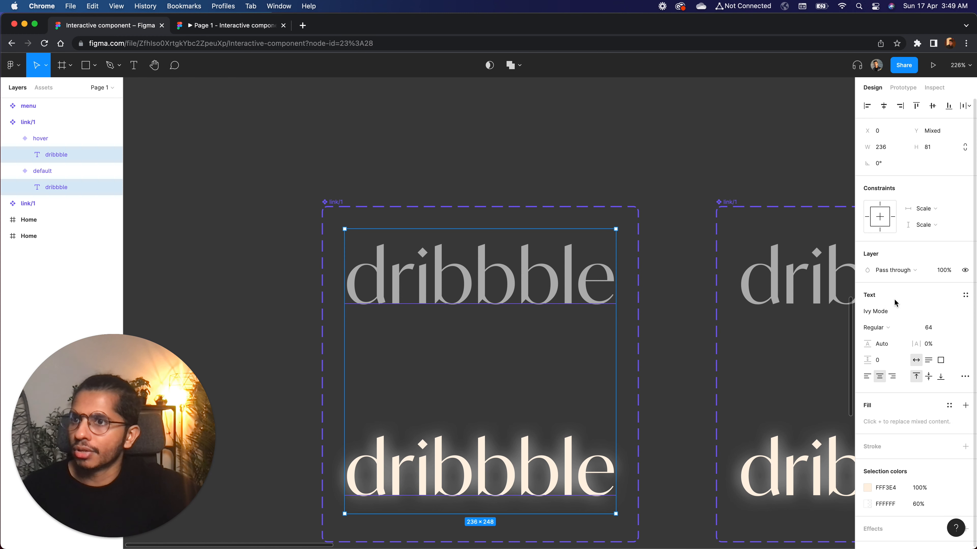
click(891, 311)
text(Osa)
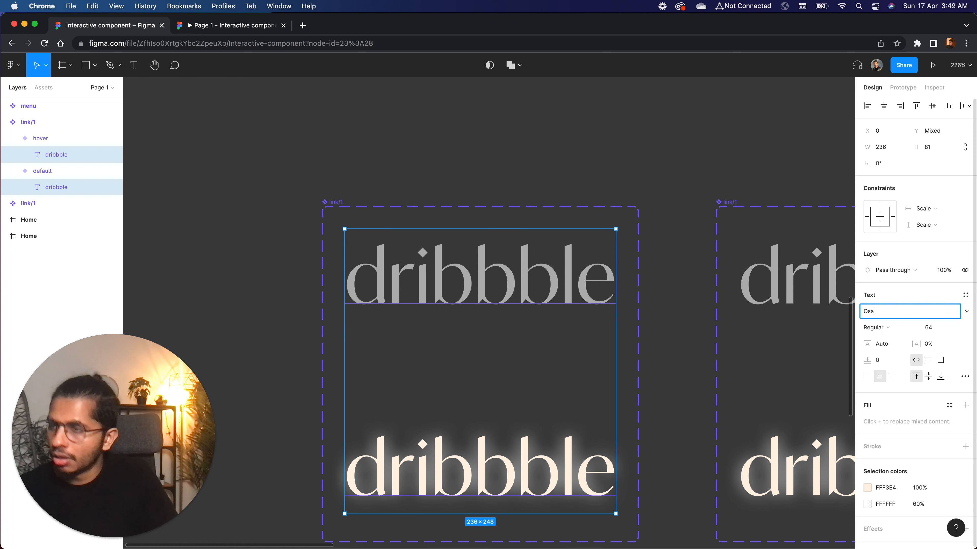
text(ald)
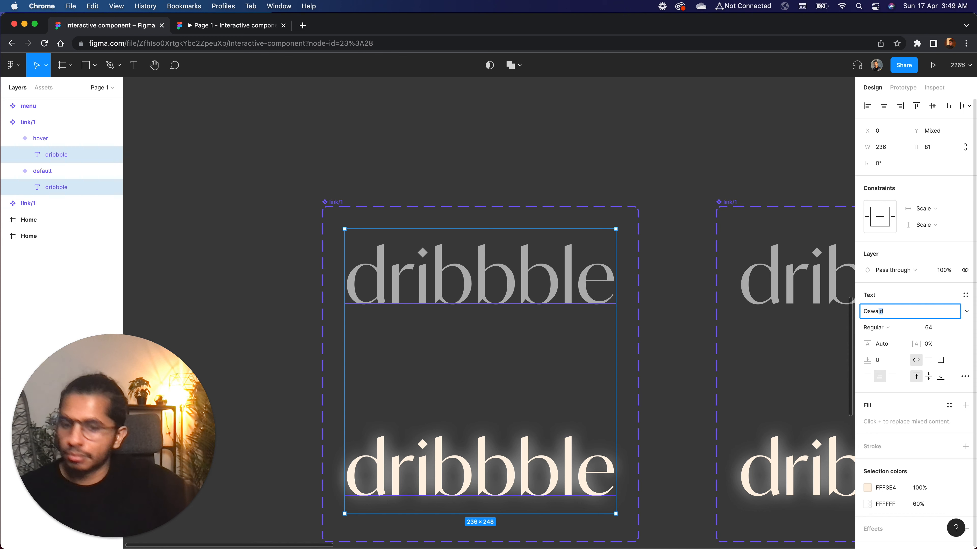
key(Return)
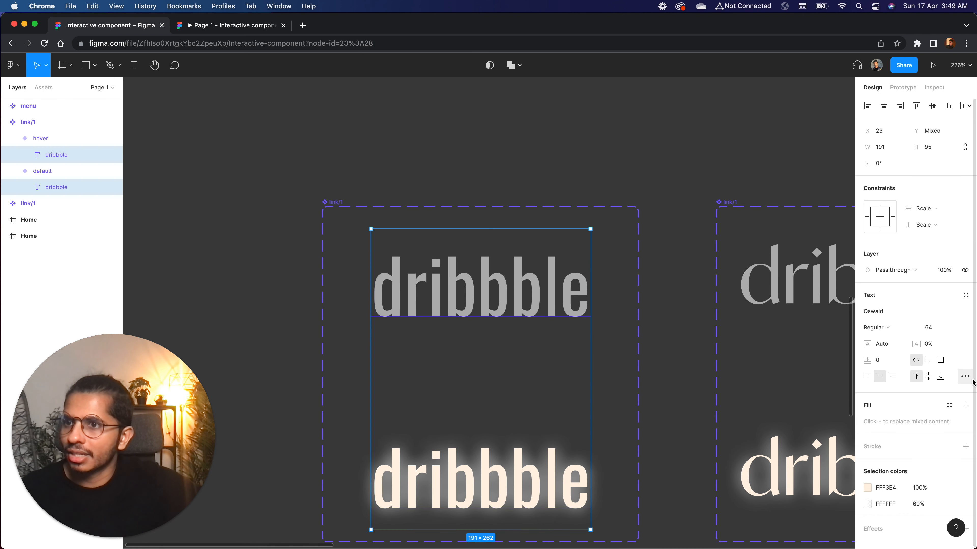
Set the letter case of both Oswald dribbble texts to uppercase
click(965, 376)
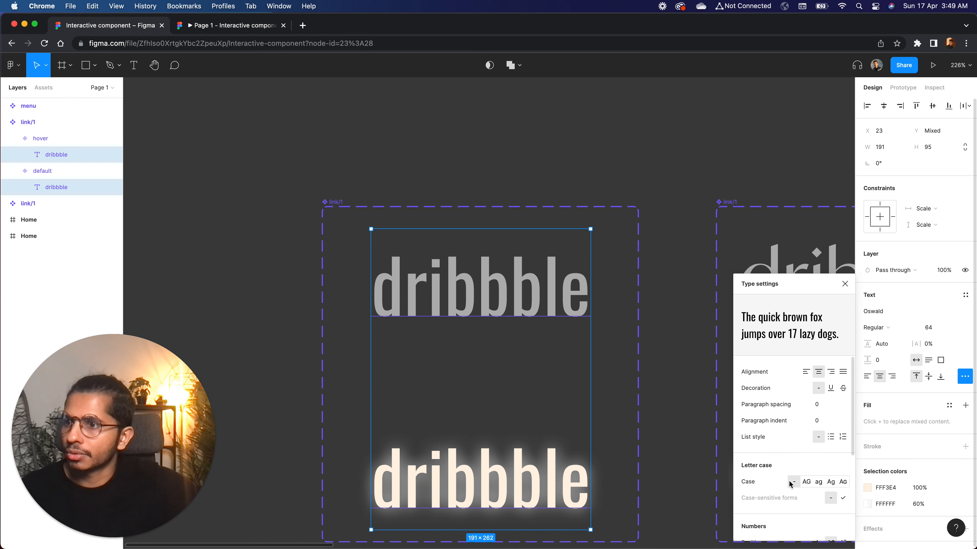
click(806, 482)
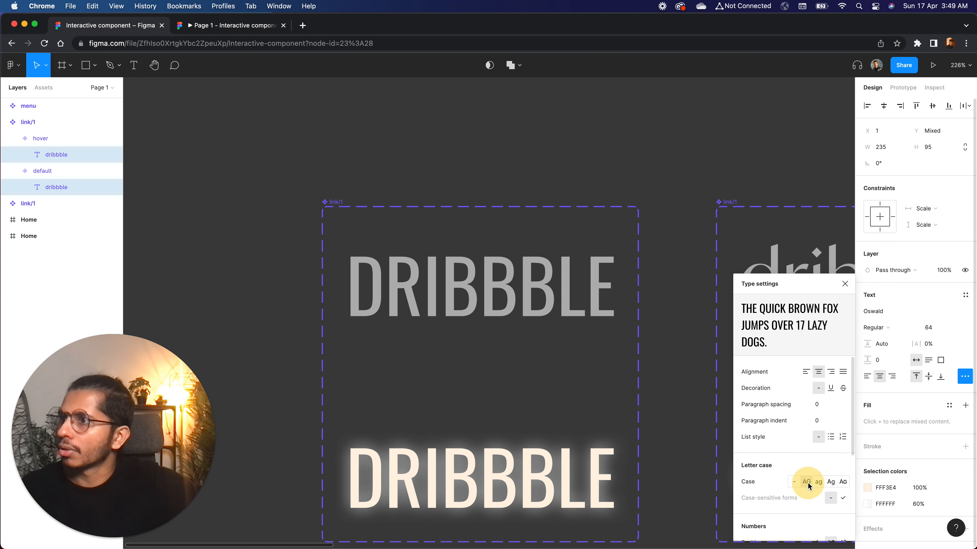
click(845, 283)
click(661, 391)
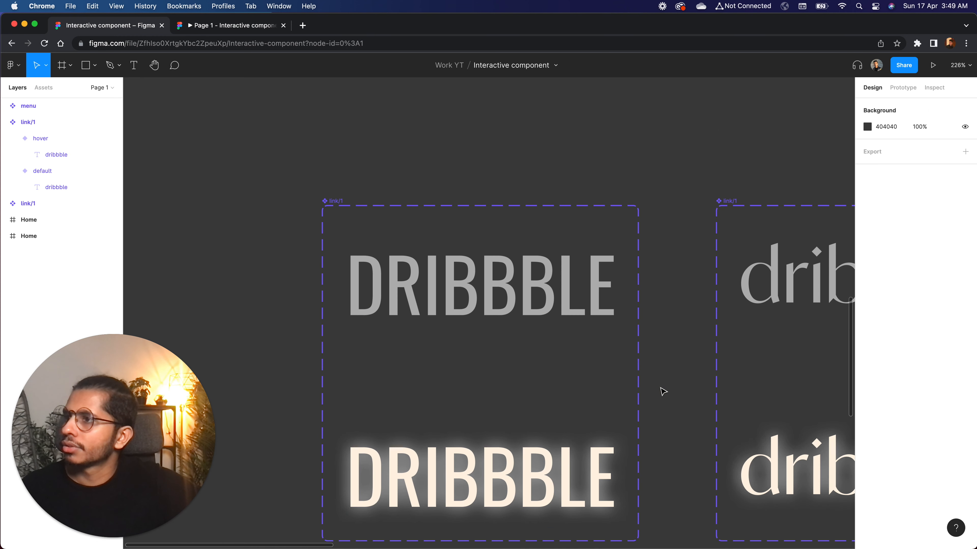
Change the hover variant's text fill to purple CC60FF and remove its drop shadow
scroll(661, 389, down, 3)
click(550, 419)
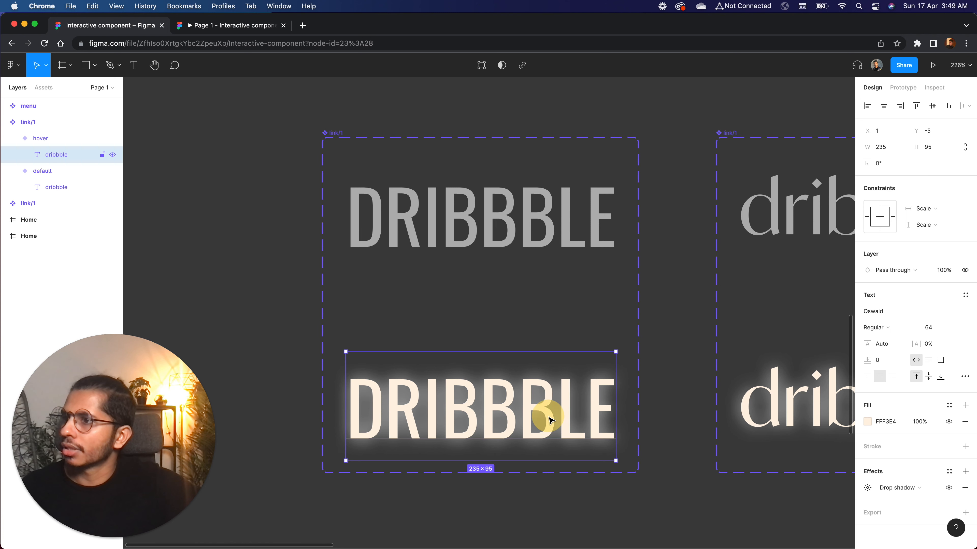
click(868, 423)
drag(826, 430, 827, 431)
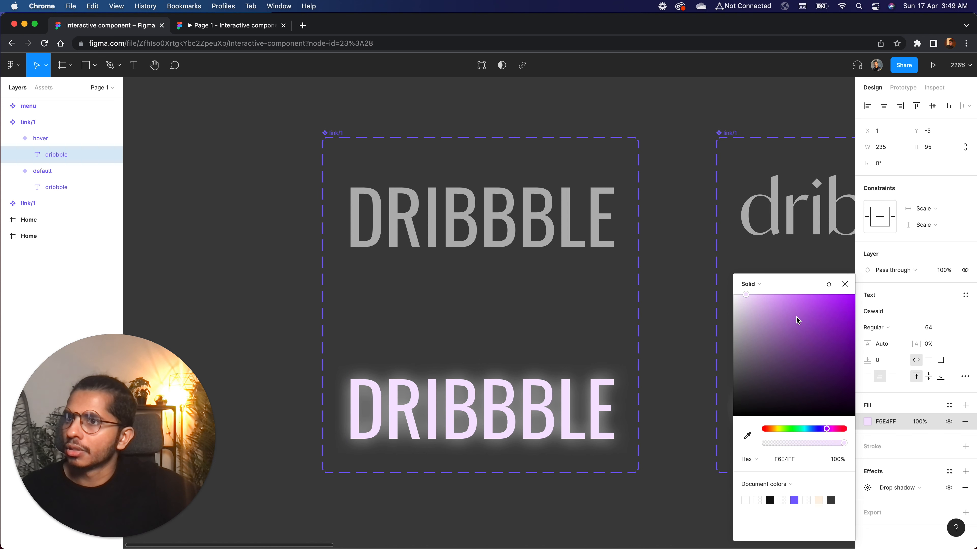
drag(770, 307, 811, 260)
click(845, 284)
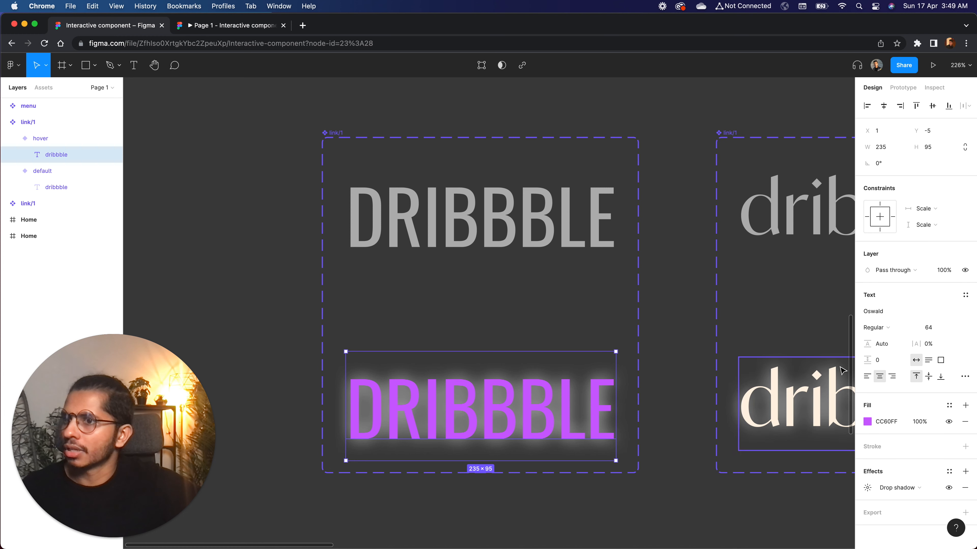
click(965, 487)
click(671, 458)
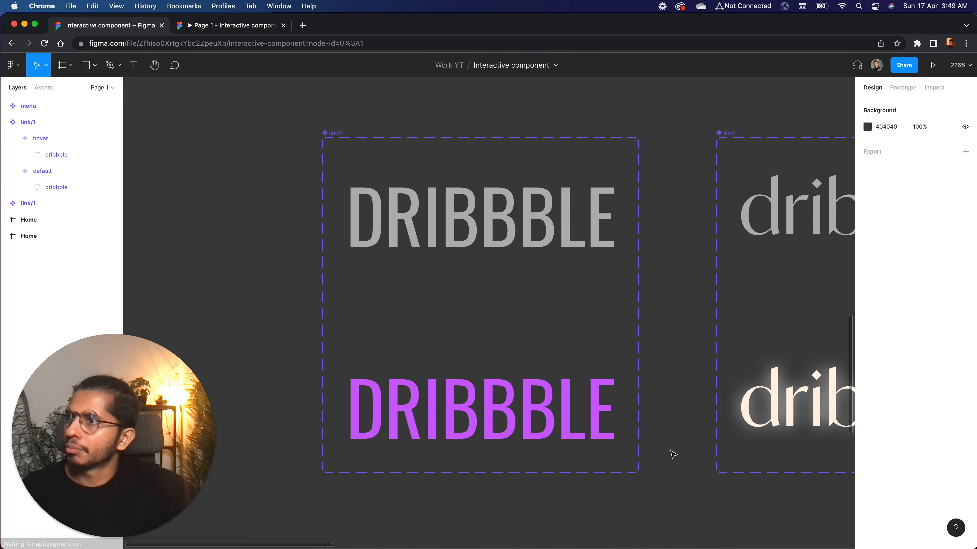
Set the fill opacity of the default variant's dribbble text to 50%
scroll(673, 454, down, 5)
scroll(610, 331, up, 3)
double_click(583, 340)
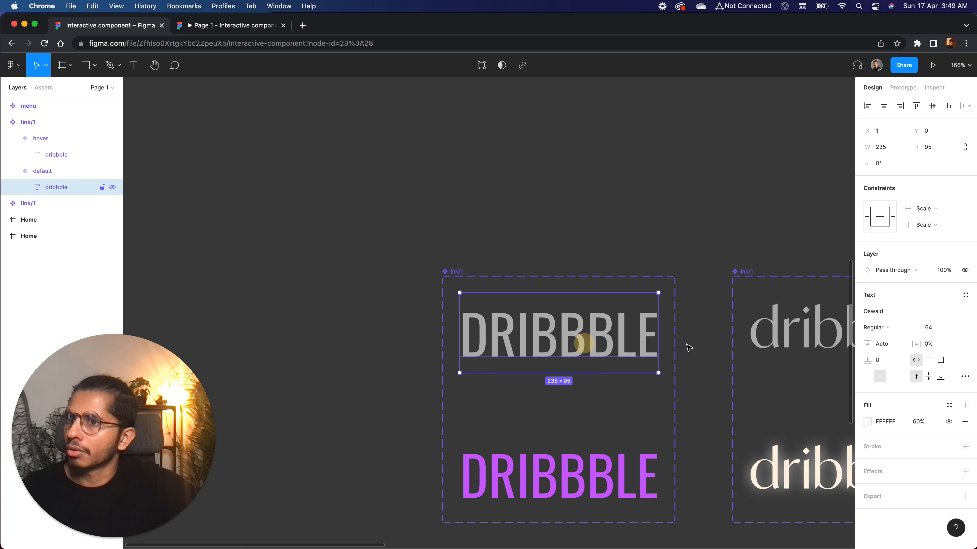
click(918, 422)
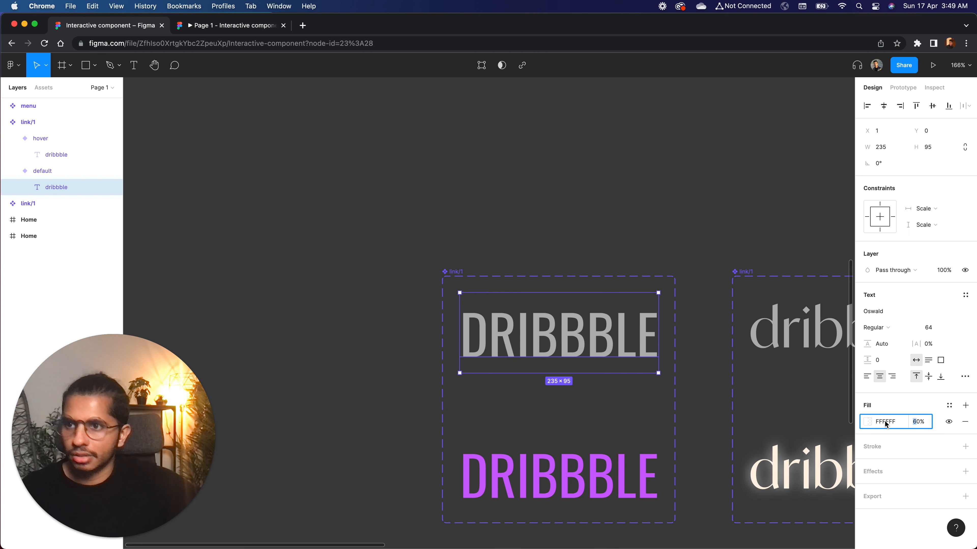
key(Return)
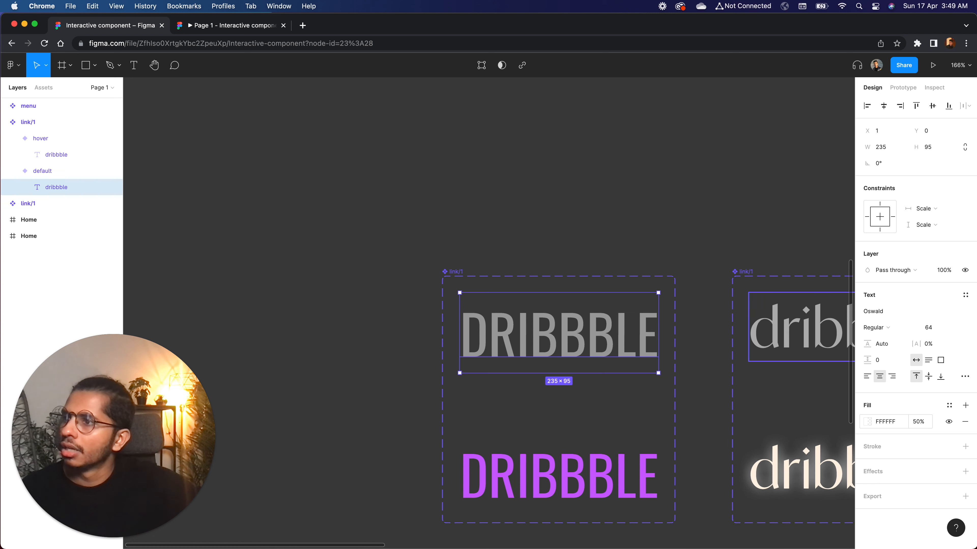
click(522, 236)
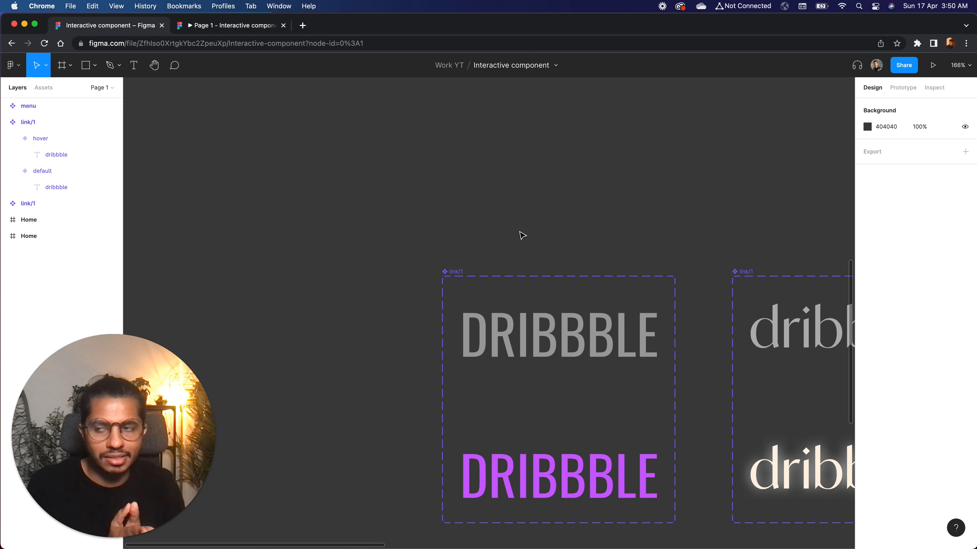
Copy the hover variant's purple dribbble text into the default variant
click(539, 316)
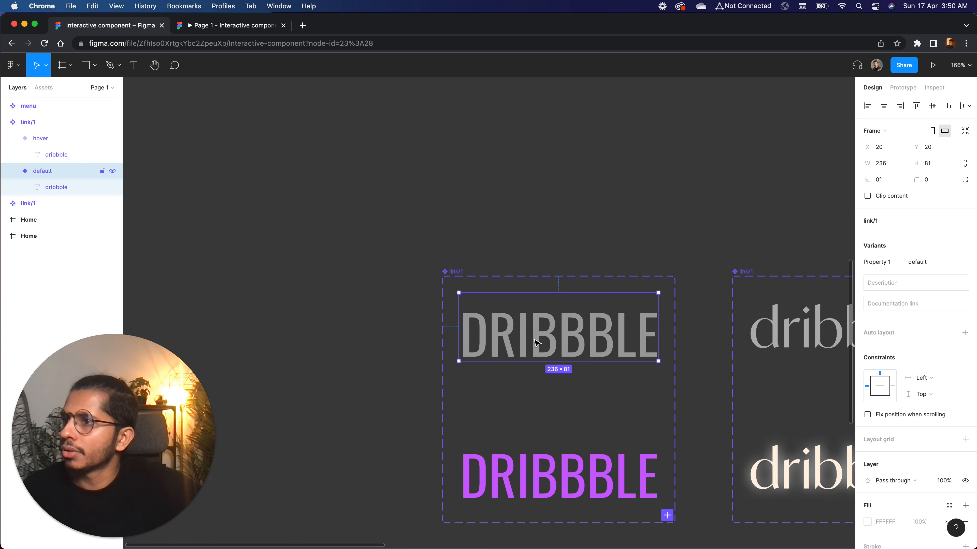
click(46, 182)
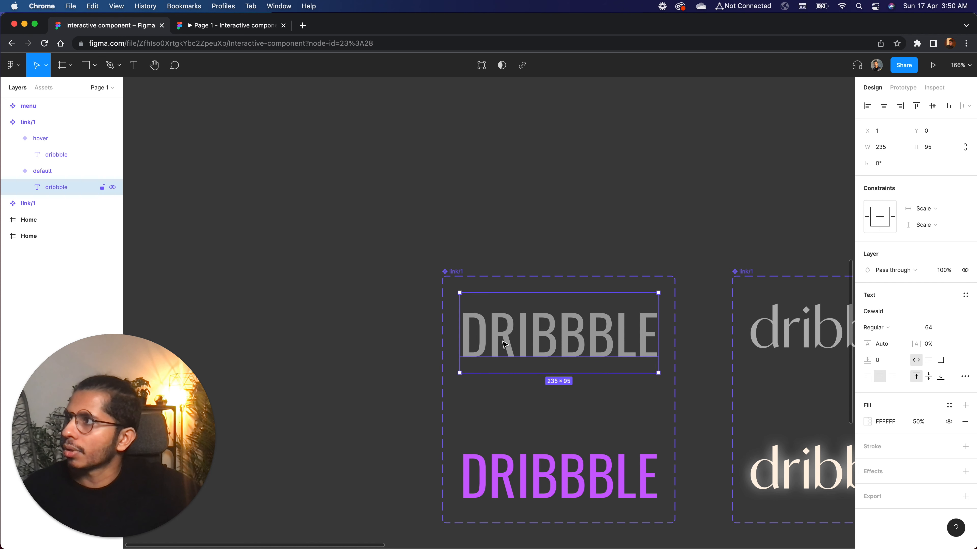
click(62, 156)
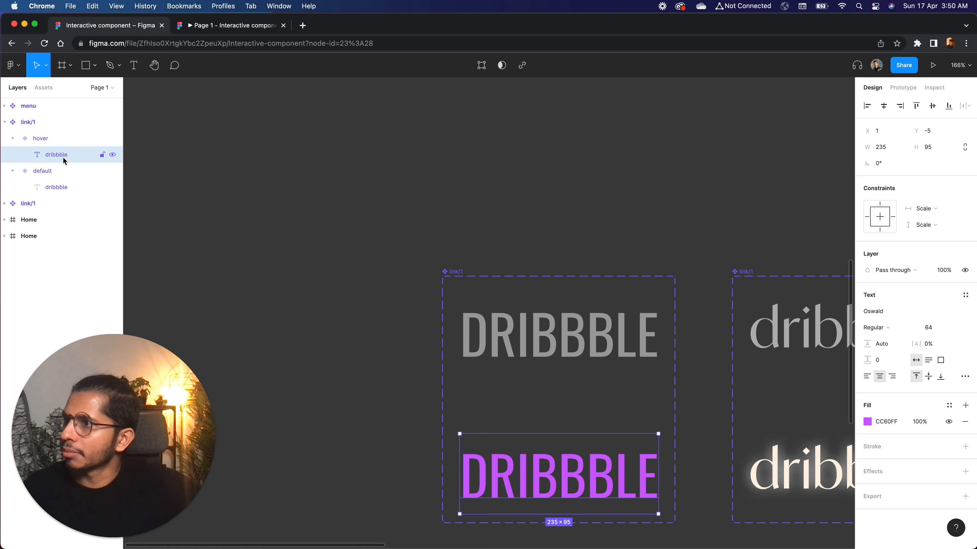
click(577, 484)
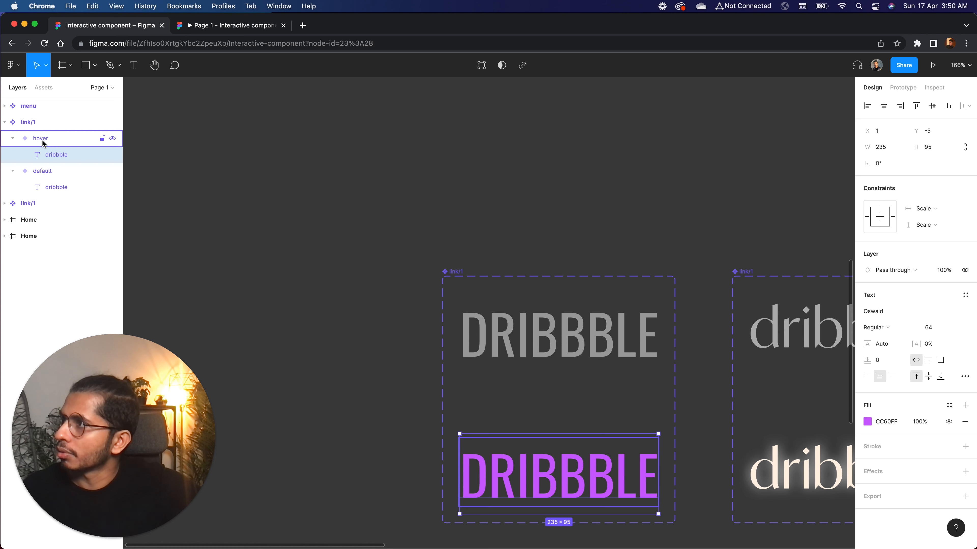
click(46, 177)
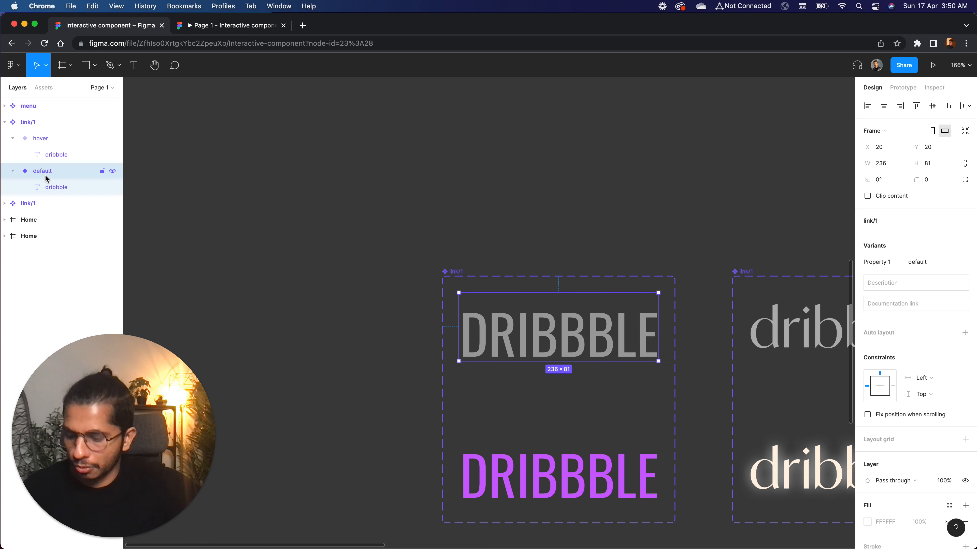
key(super+v)
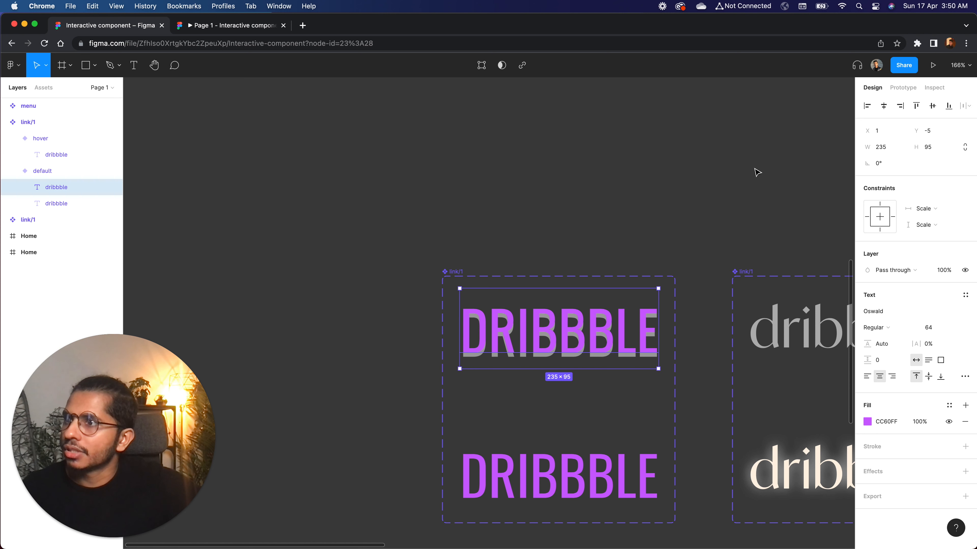
Align the pasted purple text with the grey text by setting its Y position to 0
click(932, 131)
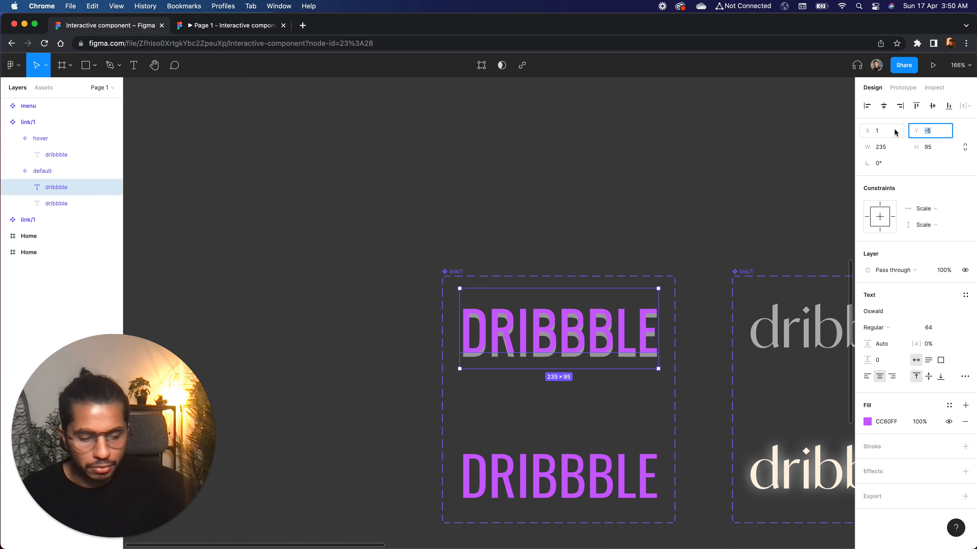
text(0)
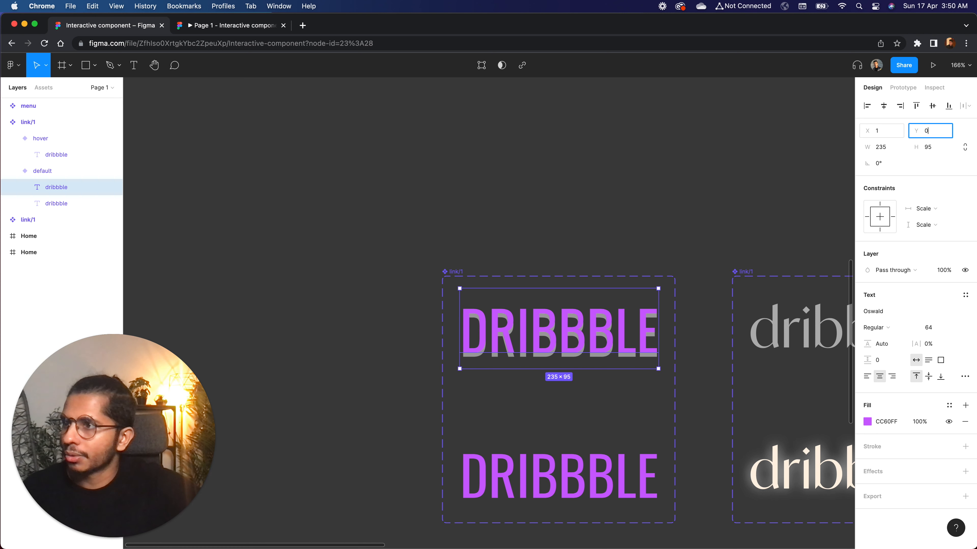
key(Return)
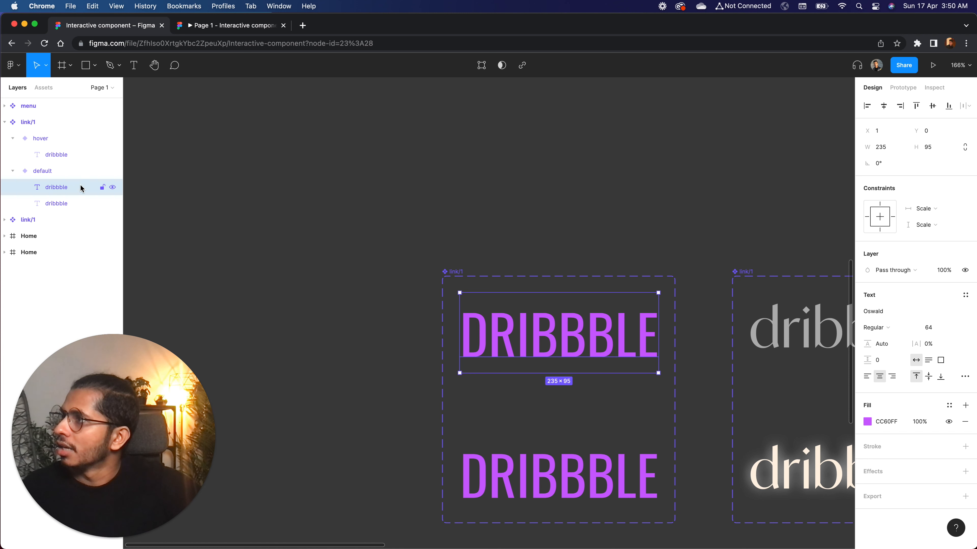
Rename the default variant's purple text layer to "dribbble purple" and toggle its visibility off and back on
double_click(64, 188)
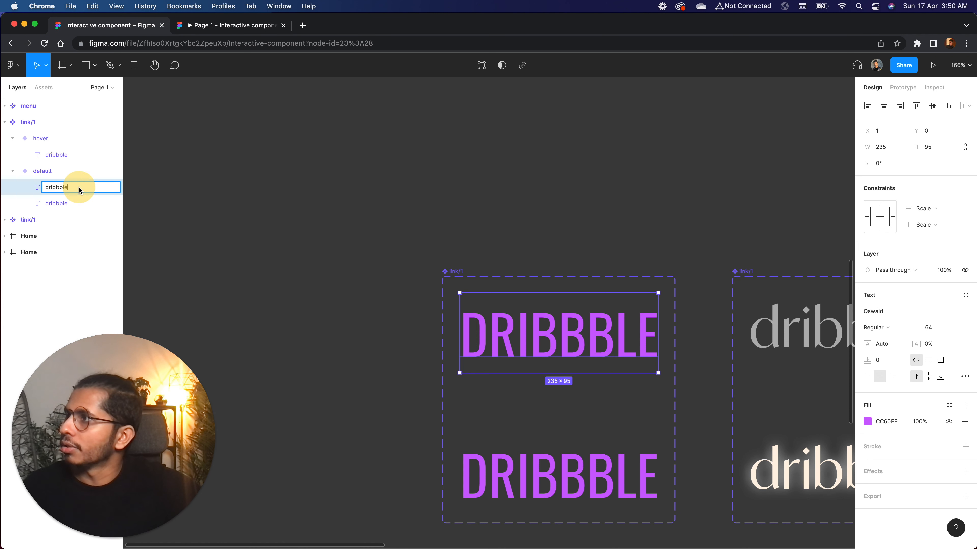
click(78, 188)
text(purple)
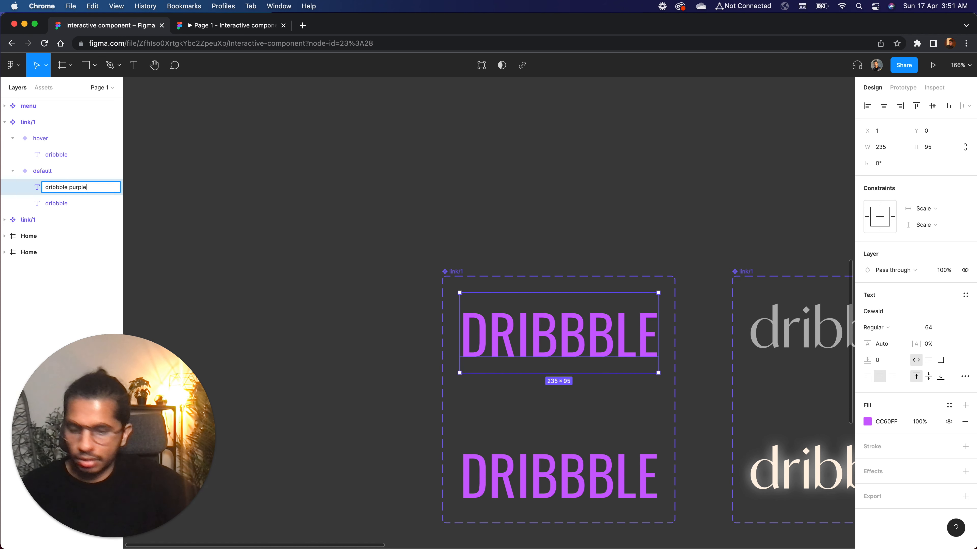
key(Return)
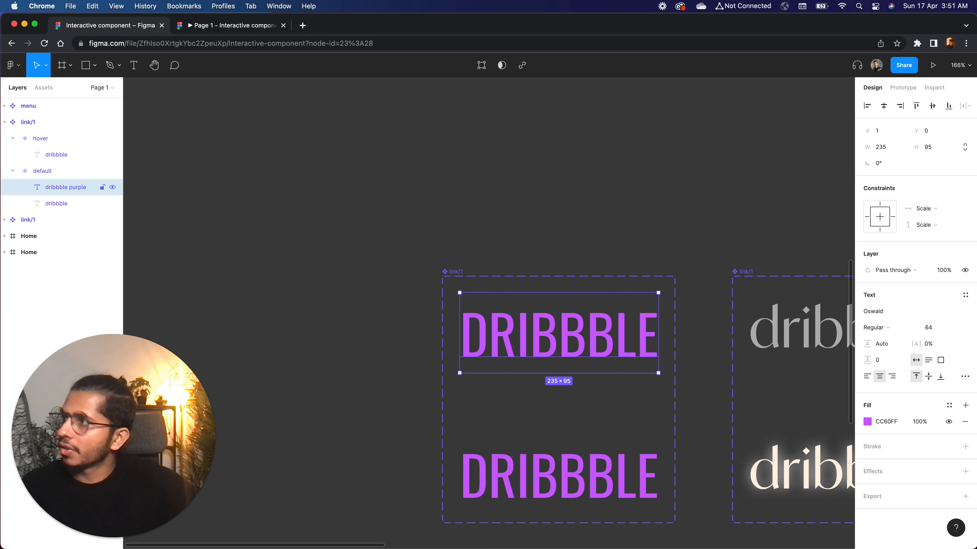
click(112, 188)
click(113, 187)
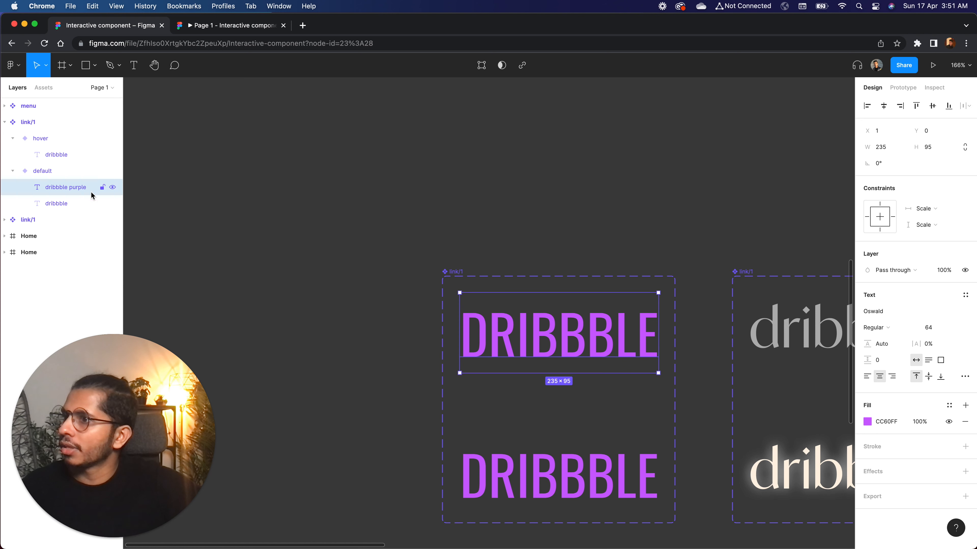
Rename the hover variant's purple text layer to "dribbble purple"
double_click(59, 153)
click(79, 154)
text(purple)
key(Return)
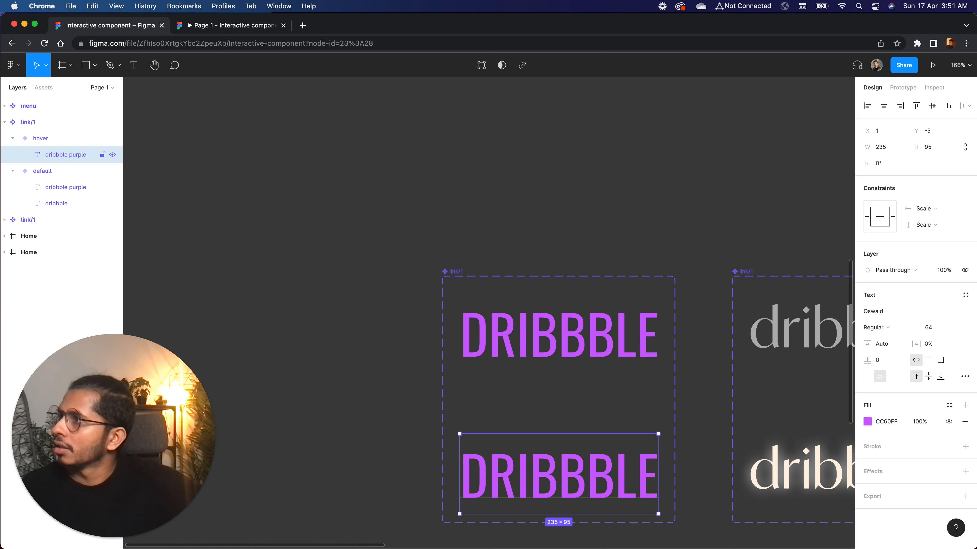
Copy the grey dribbble text from the default variant into the hover variant
click(63, 206)
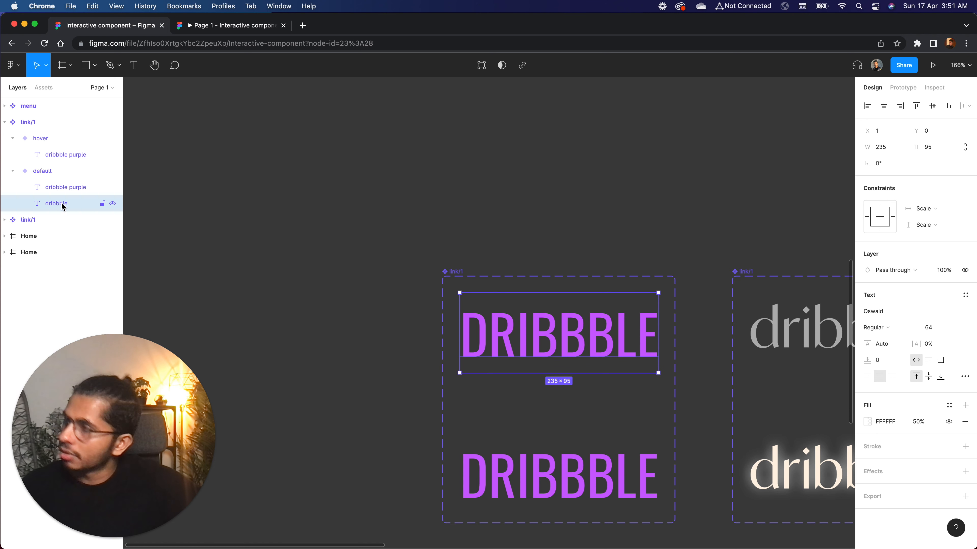
click(50, 170)
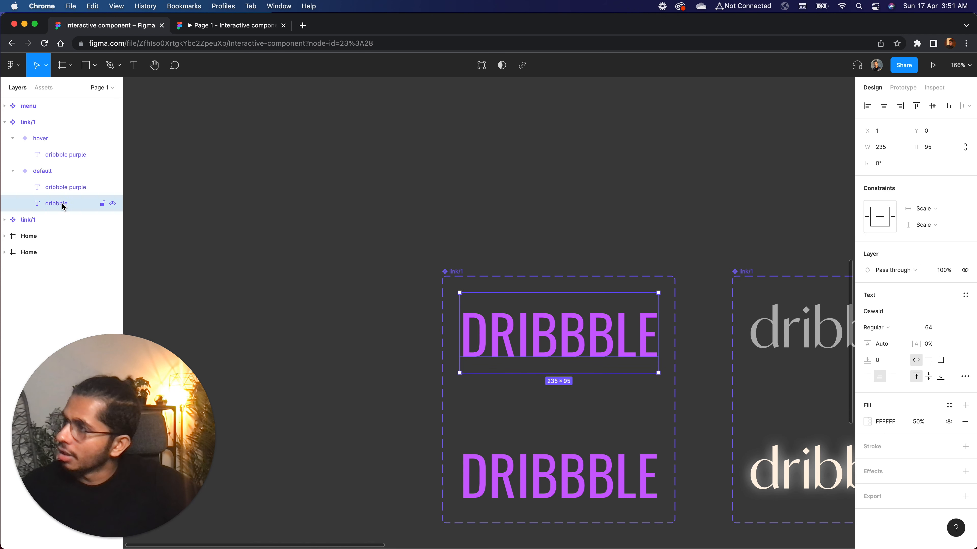
click(46, 140)
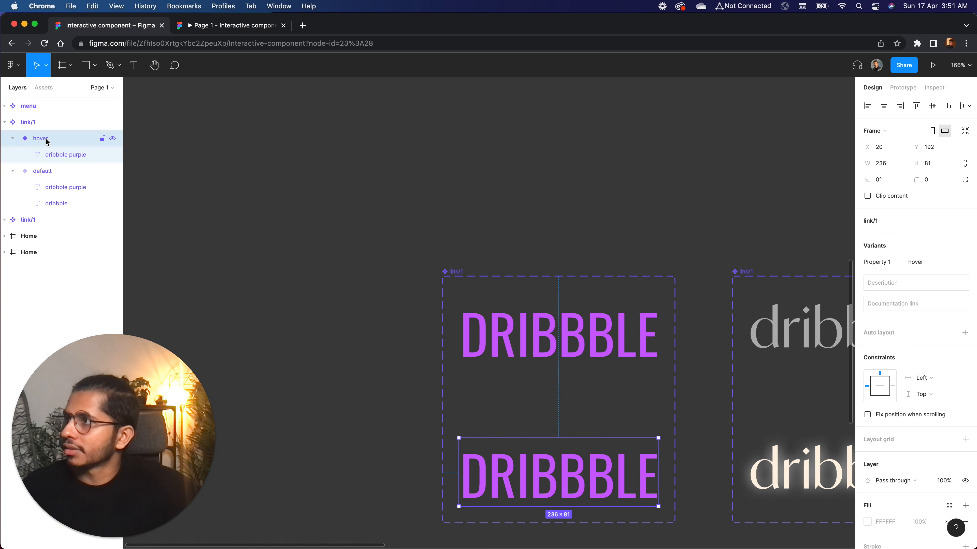
key(super+v)
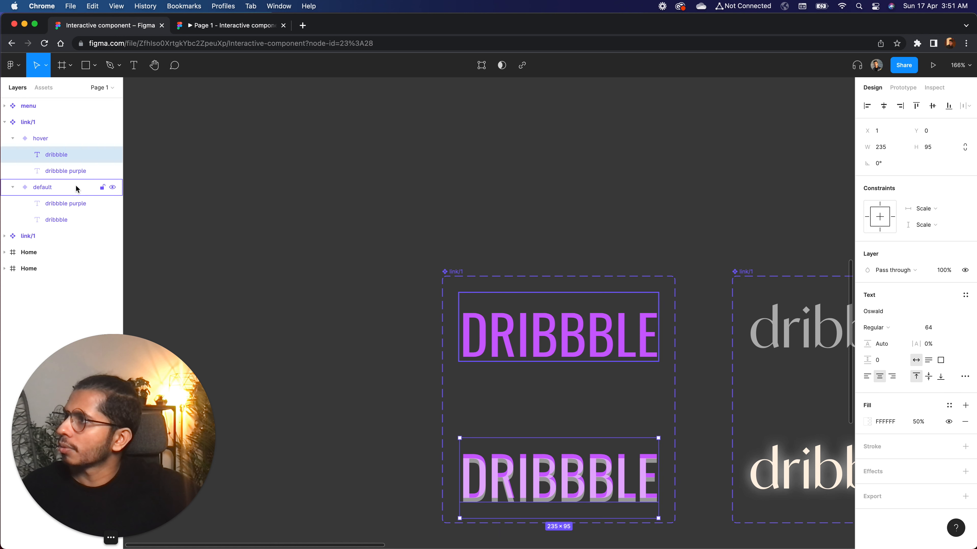
Align the hover variant's purple text with the pasted grey text by setting its Y position to 0
click(66, 171)
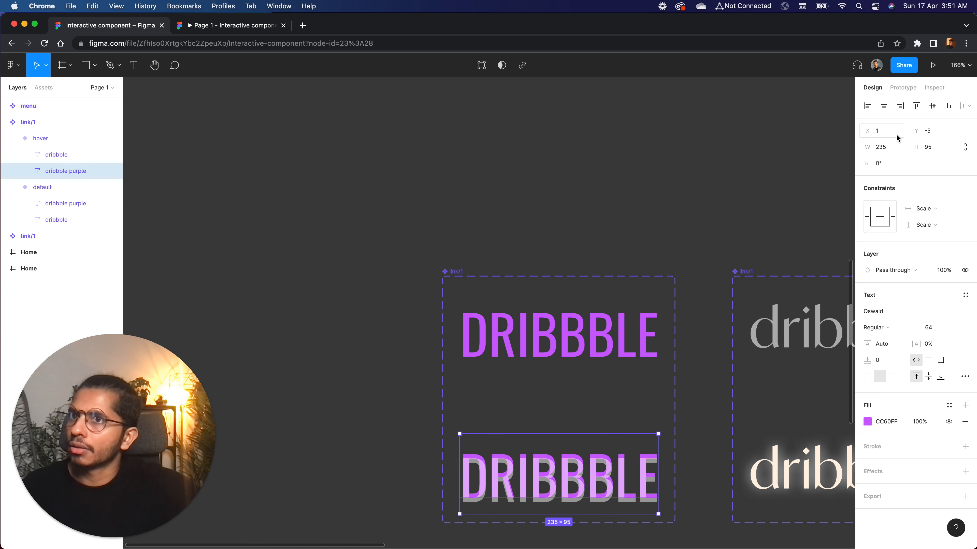
click(937, 132)
text(0)
key(Return)
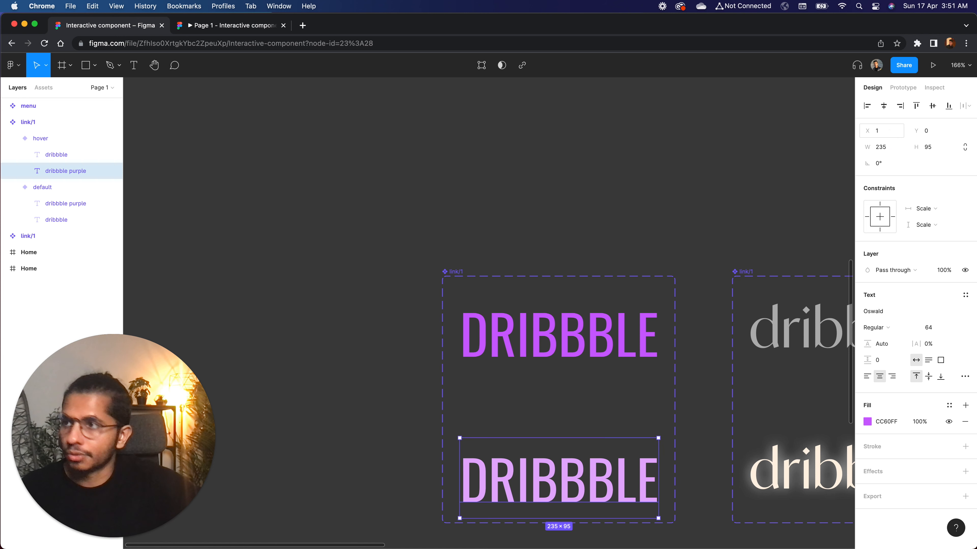
Reorder the hover variant's layers so the grey dribbble text sits beneath the dribbble purple text
click(67, 156)
click(67, 176)
click(66, 157)
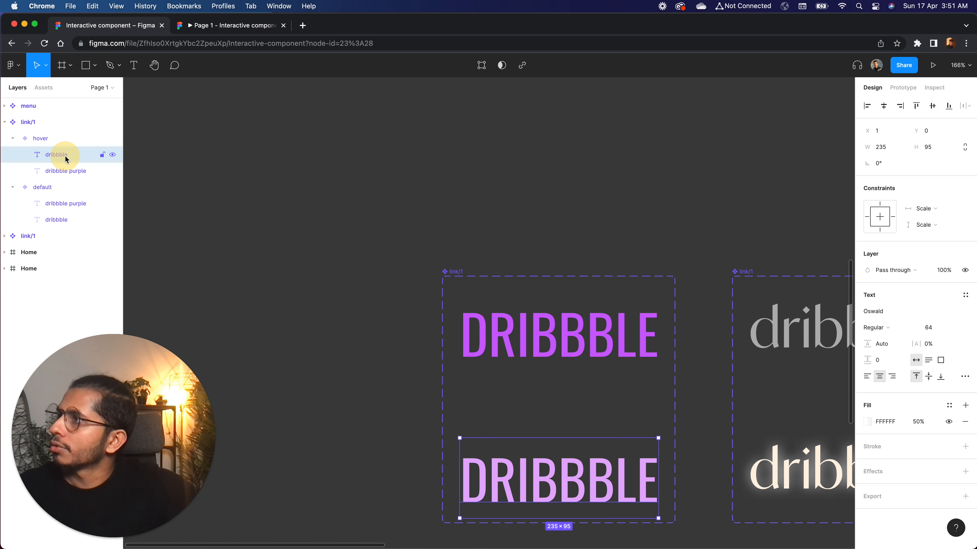
drag(56, 156, 58, 178)
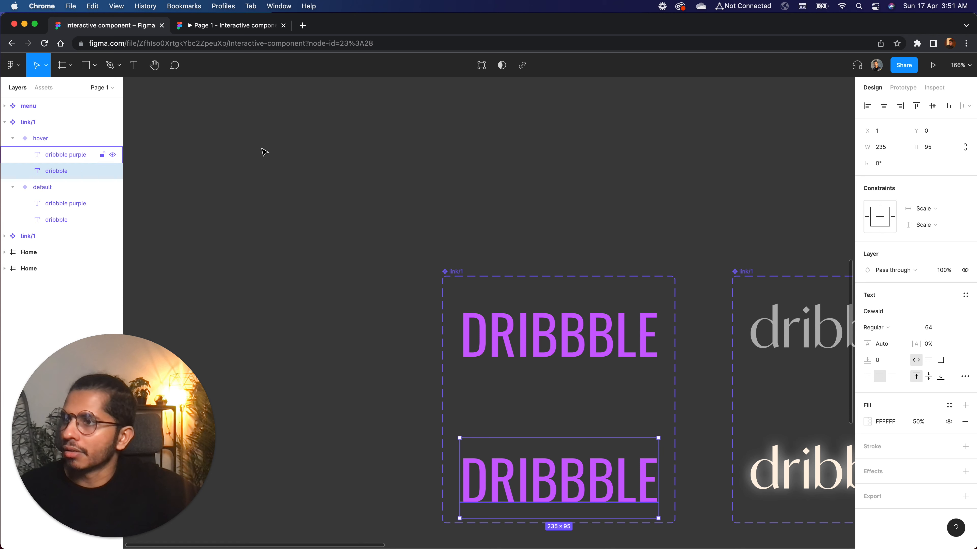
click(525, 157)
Move the default variant's dribbble purple text straight down to Y 70, below the grey text
scroll(526, 159, down, 3)
scroll(526, 158, up, 2)
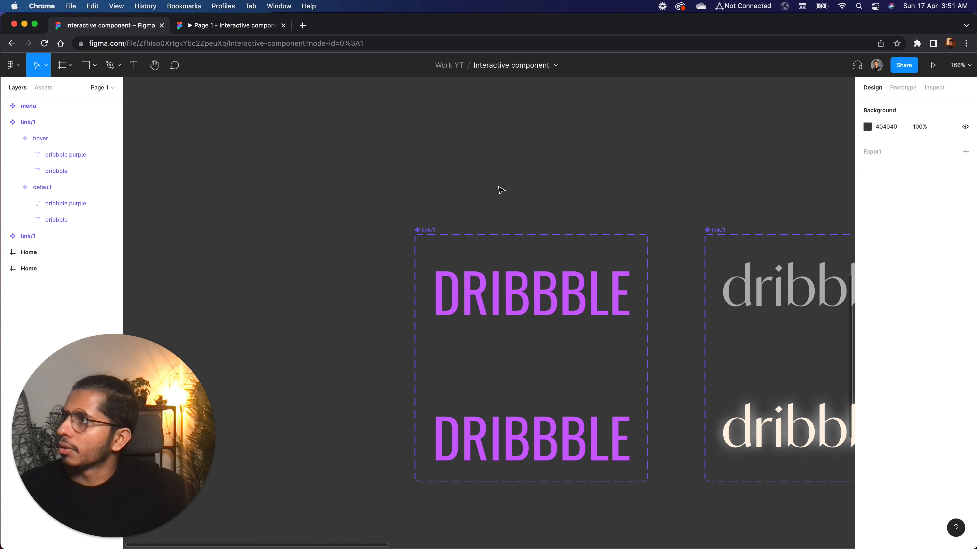
click(482, 295)
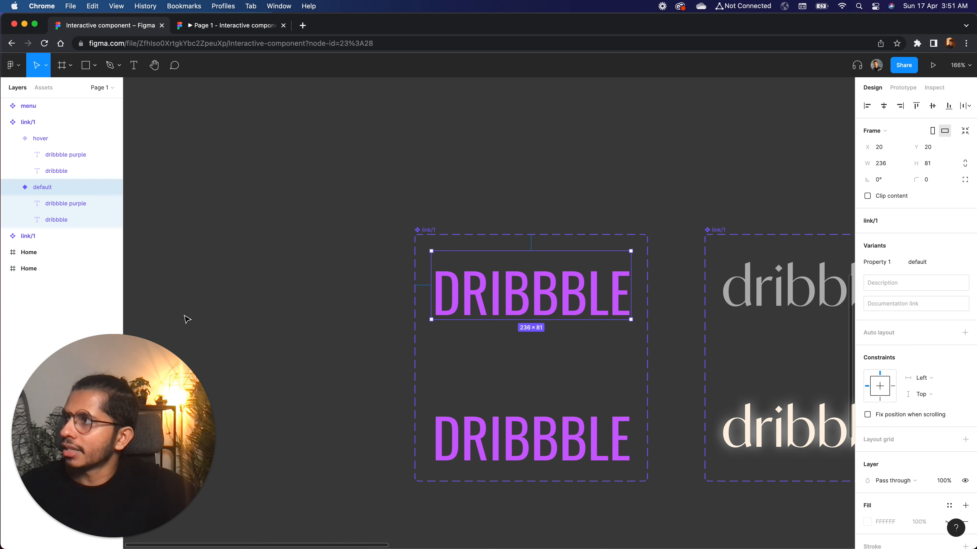
click(73, 206)
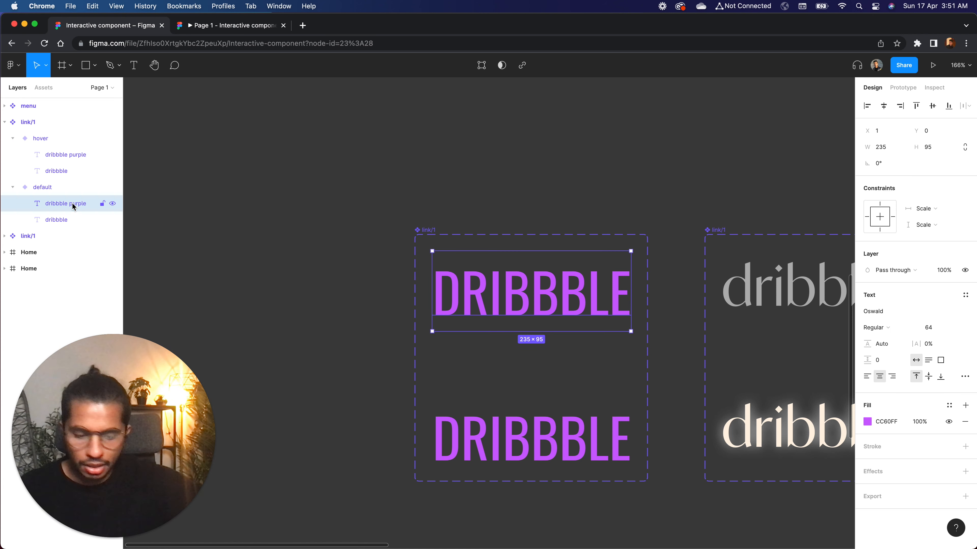
key(shift+Down)
key(shift+Down)
key(shift+Down)
key(shift+Down)
key(shift+Down)
key(shift+Down)
key(shift+Down)
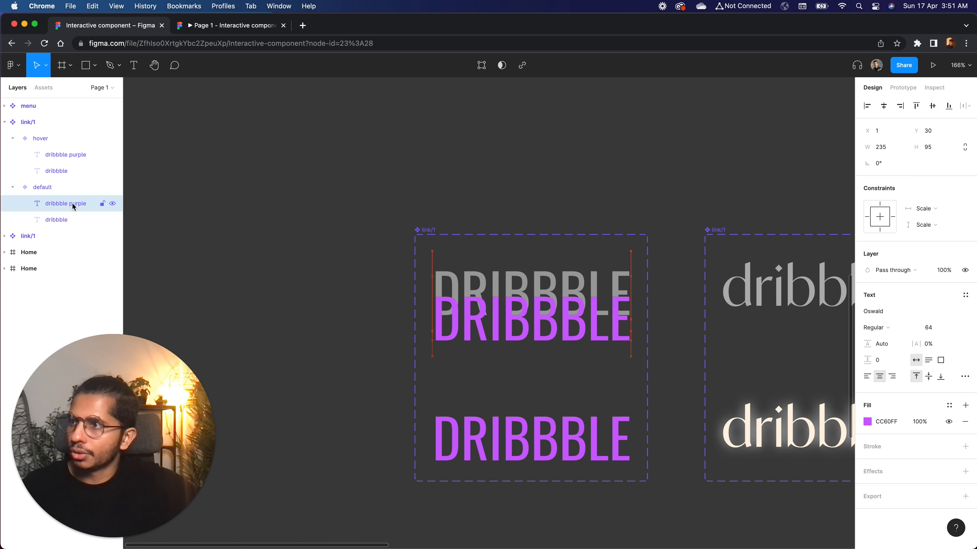
Turn on content clipping for the default variant and adjust its purple text to Y 57, just outside the visible area
click(39, 189)
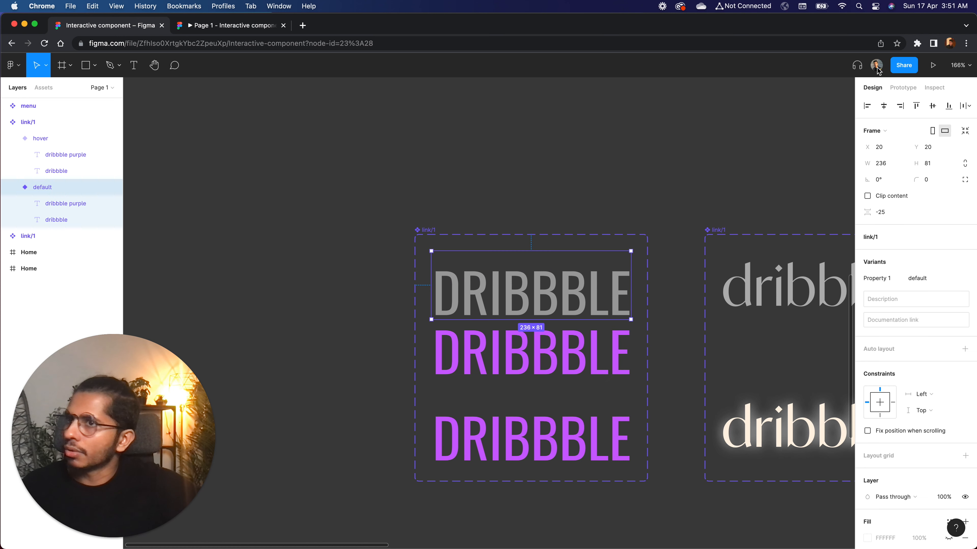
click(868, 196)
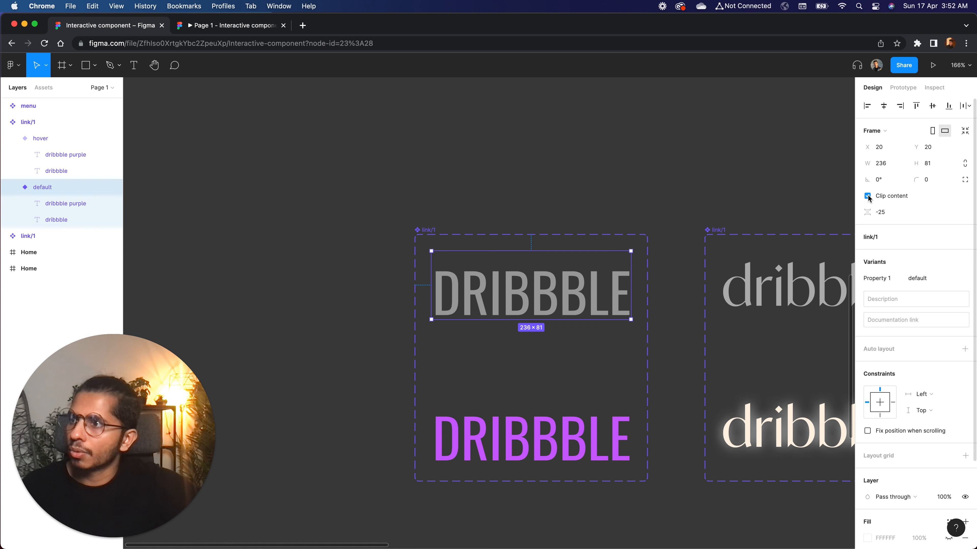
click(76, 206)
key(Up)
key(Up)
key(Up)
key(Up)
key(Up)
key(Up)
key(Up)
key(Up)
key(Up)
key(Up)
key(Up)
key(Up)
key(Up)
key(Up)
key(Up)
key(Up)
key(Up)
key(Up)
key(Up)
key(Up)
key(Down)
key(Down)
key(Down)
key(Down)
key(Down)
key(Down)
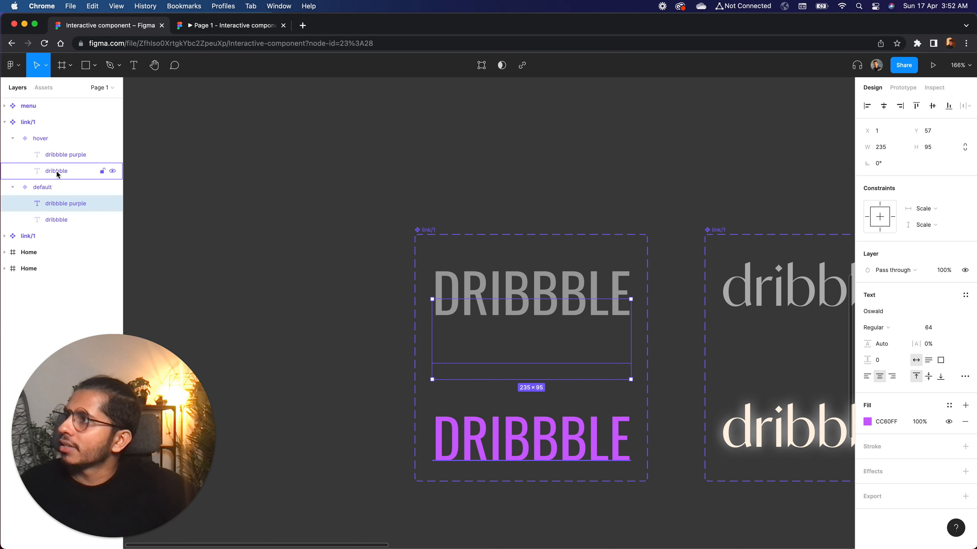
Move the hover variant's grey dribbble text straight up to Y -60, above the purple text
click(50, 139)
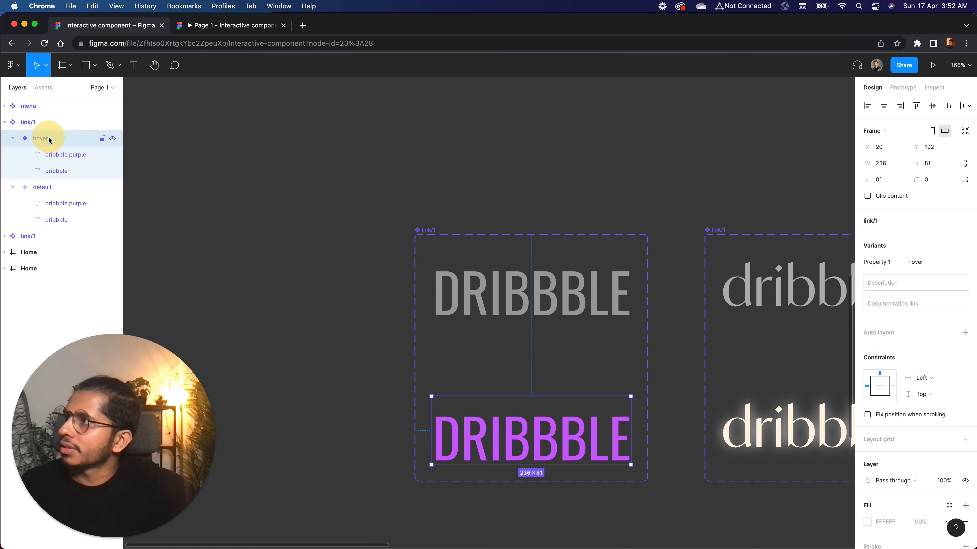
click(69, 171)
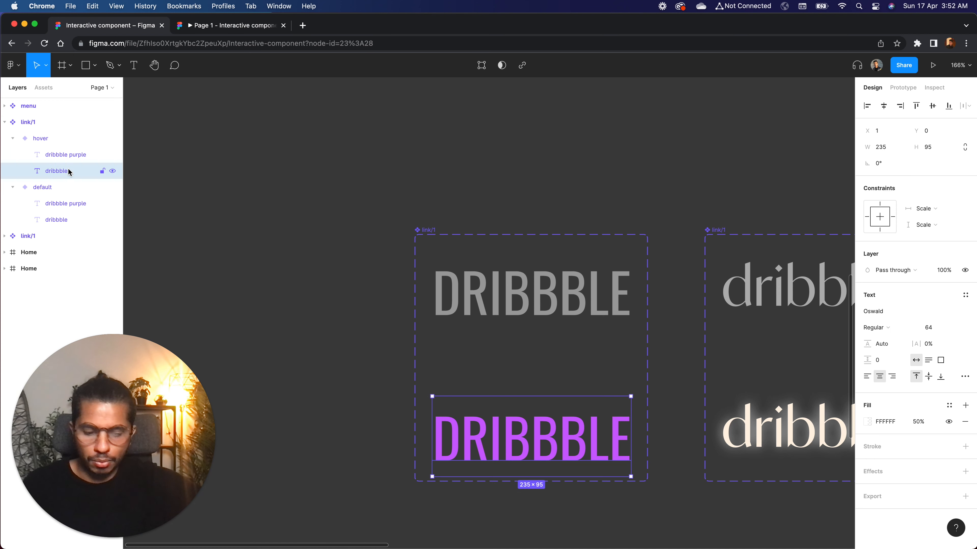
key(shift+Up)
key(shift+Up)
key(shift+Up)
key(shift+Up)
key(shift+Up)
key(shift+Up)
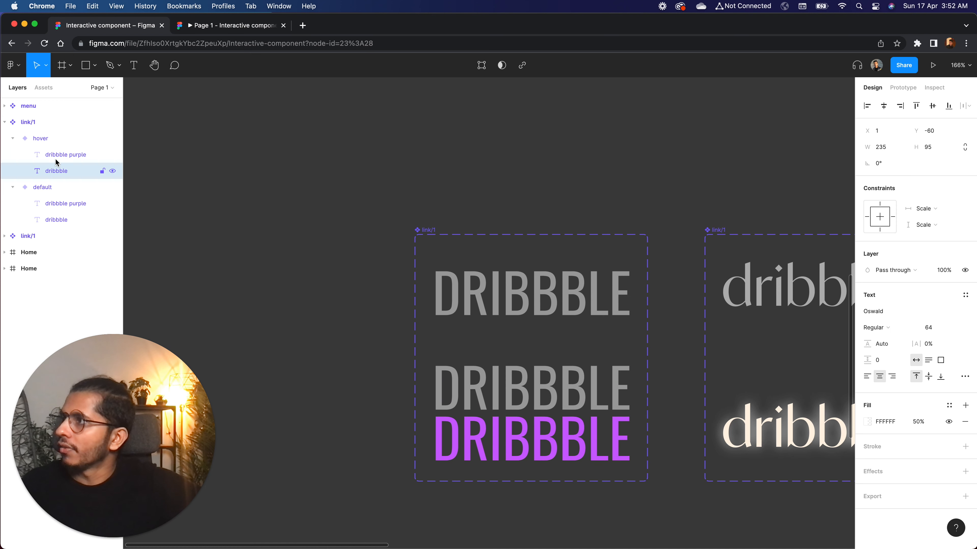
Turn on content clipping for the hover variant and raise its grey text to Y -76 so it is fully hidden
click(40, 139)
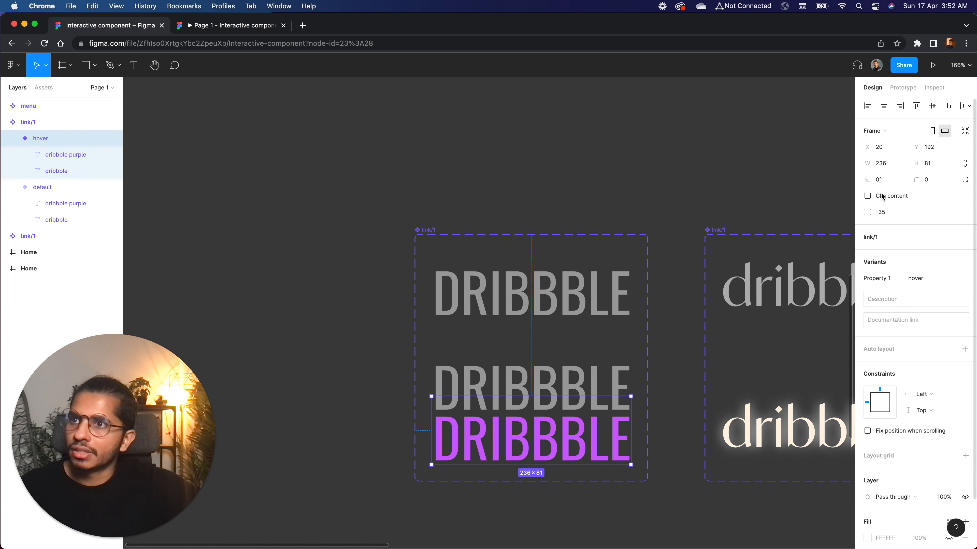
click(867, 197)
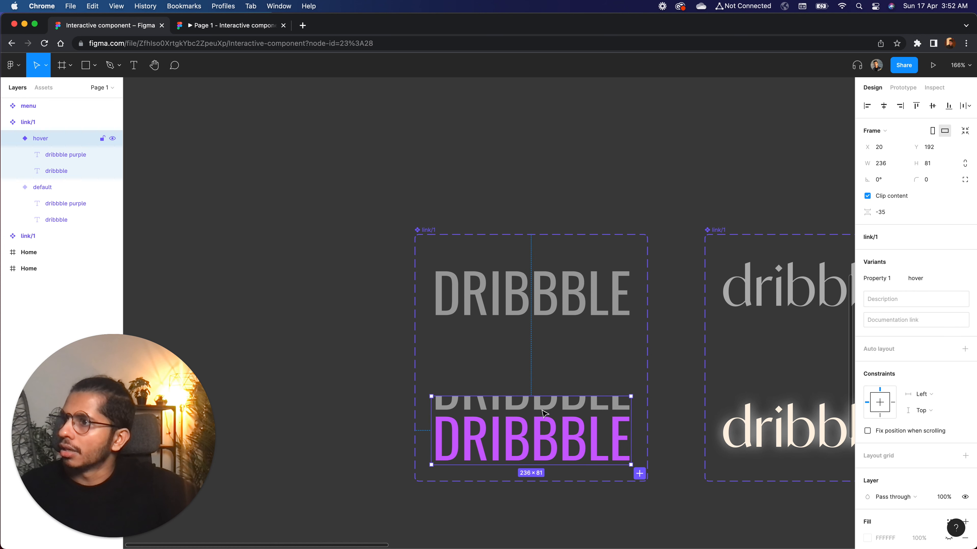
click(78, 157)
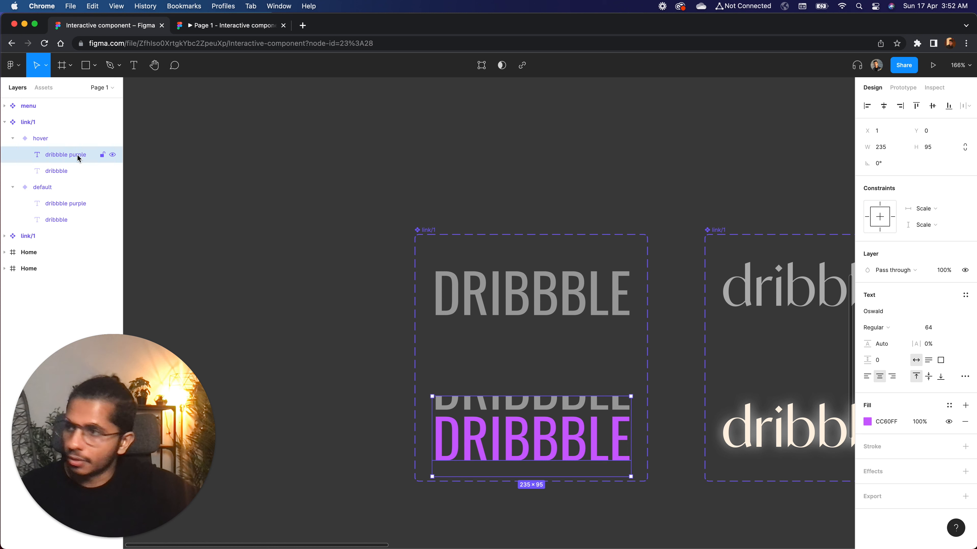
click(73, 174)
key(Up)
key(Up)
key(Up)
key(Up)
key(Up)
key(Up)
key(Up)
key(Up)
key(Up)
key(Up)
key(Up)
key(Up)
key(Up)
key(Up)
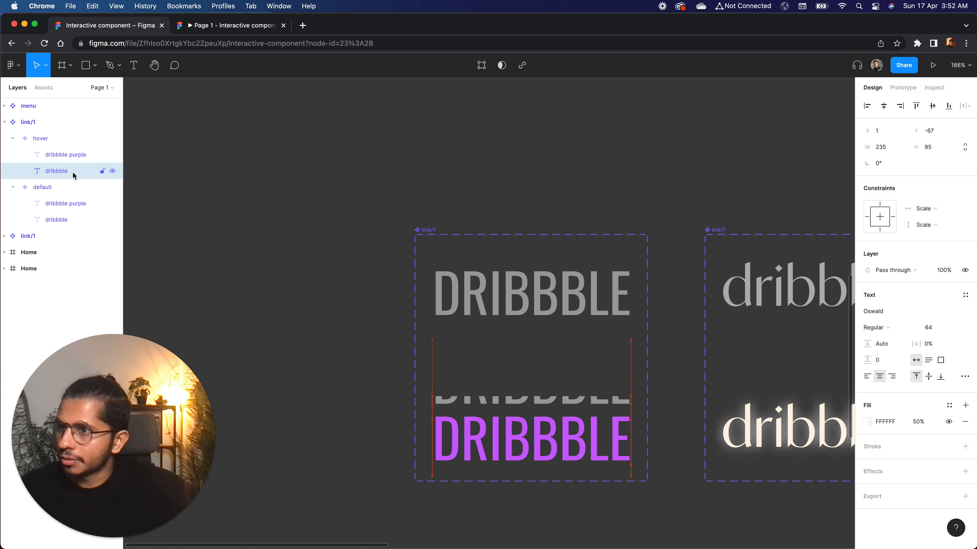
key(Up)
key(Up)
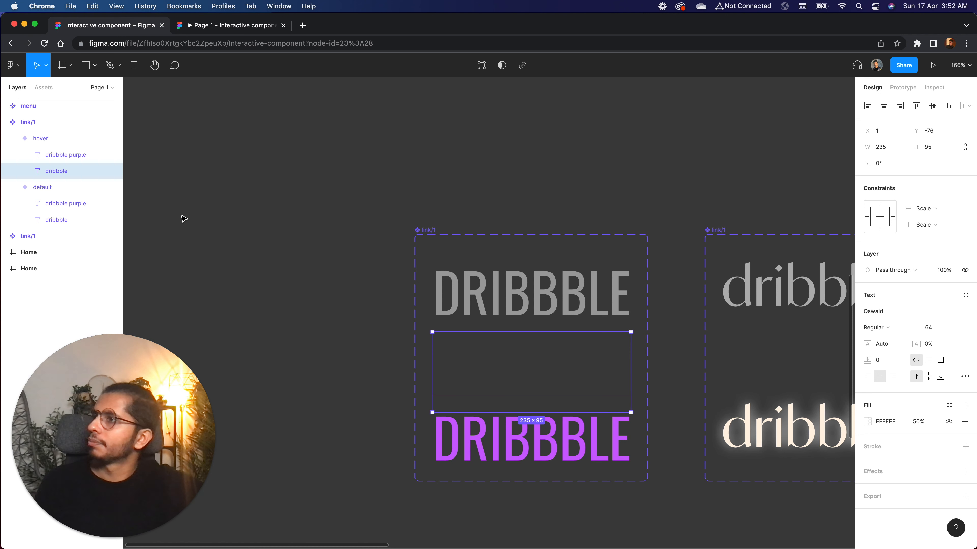
click(209, 215)
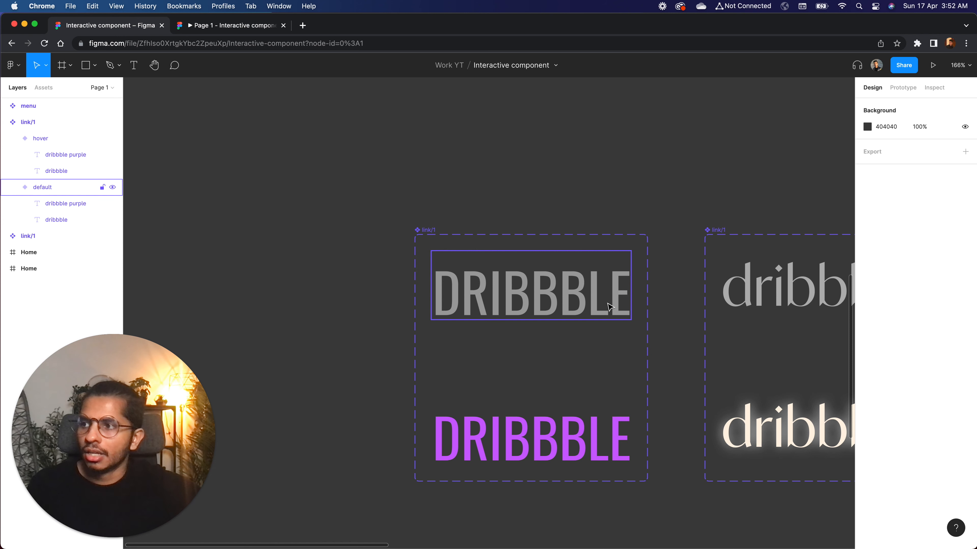
Examine the prototype interaction linking the default Oswald variant to its hover variant
click(525, 222)
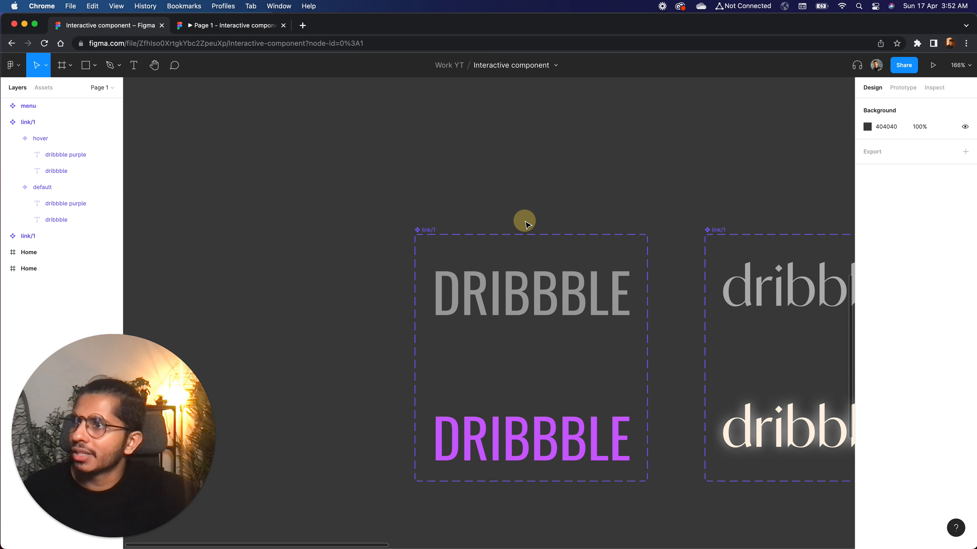
scroll(526, 223, right, 5)
click(441, 296)
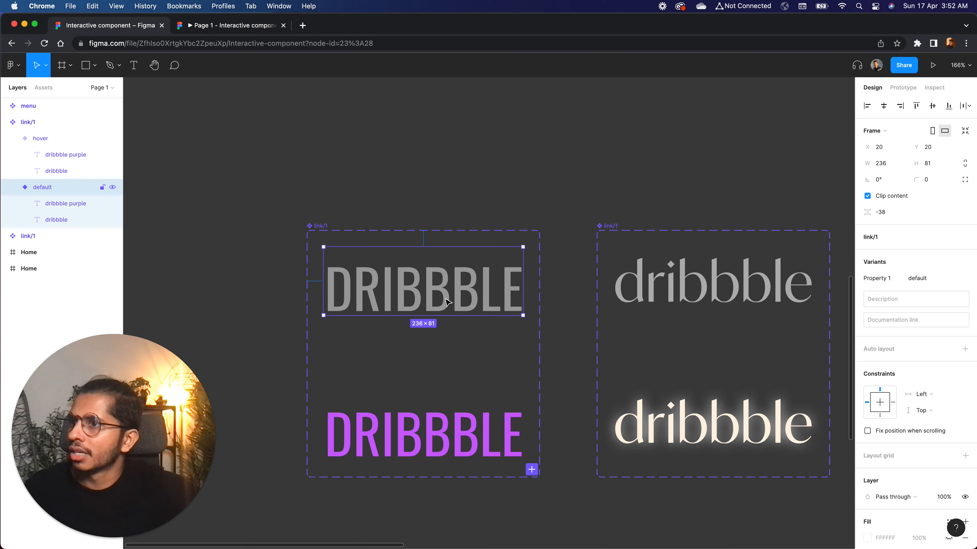
scroll(441, 296, right, 3)
click(902, 88)
scroll(438, 256, left, 3)
scroll(438, 255, down, 3)
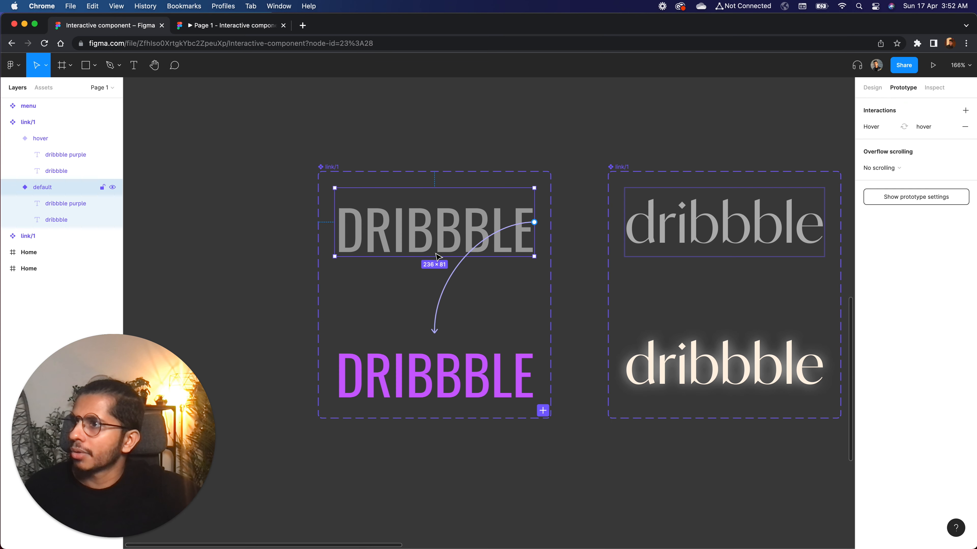
click(557, 280)
Rename the component set containing the Oswald DRIBBBLE variants as link/2
scroll(558, 280, down, 5)
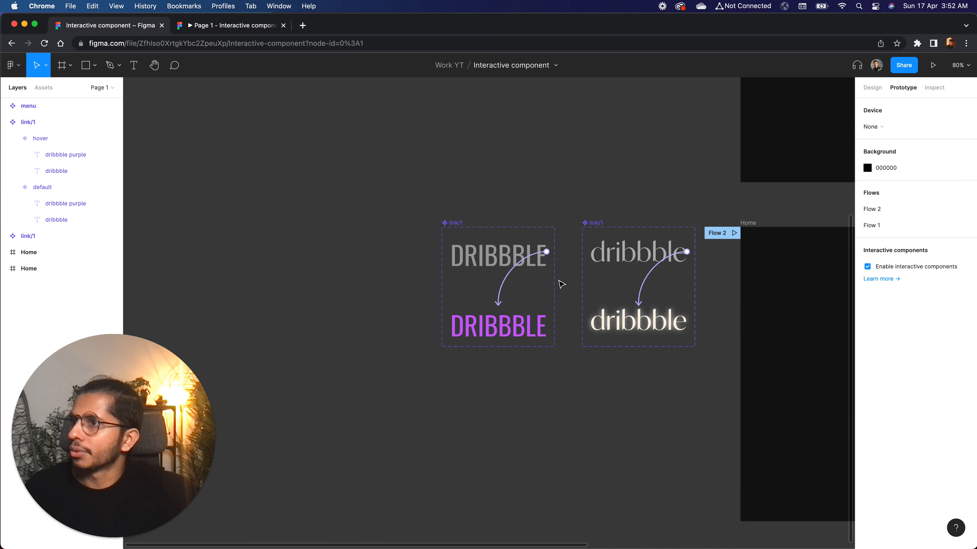
scroll(308, 250, up, 5)
scroll(562, 254, right, 3)
scroll(554, 270, right, 3)
scroll(486, 239, up, 3)
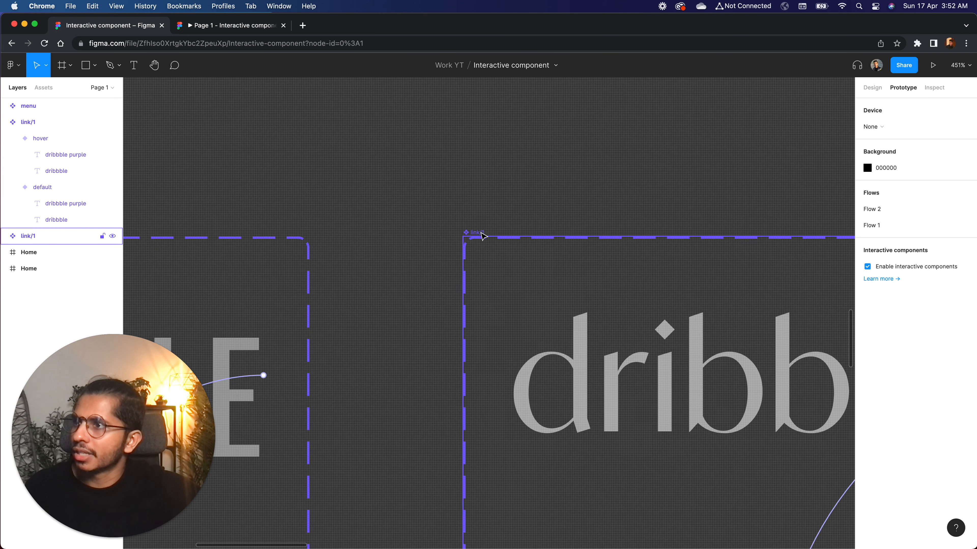
scroll(494, 239, left, 10)
click(359, 229)
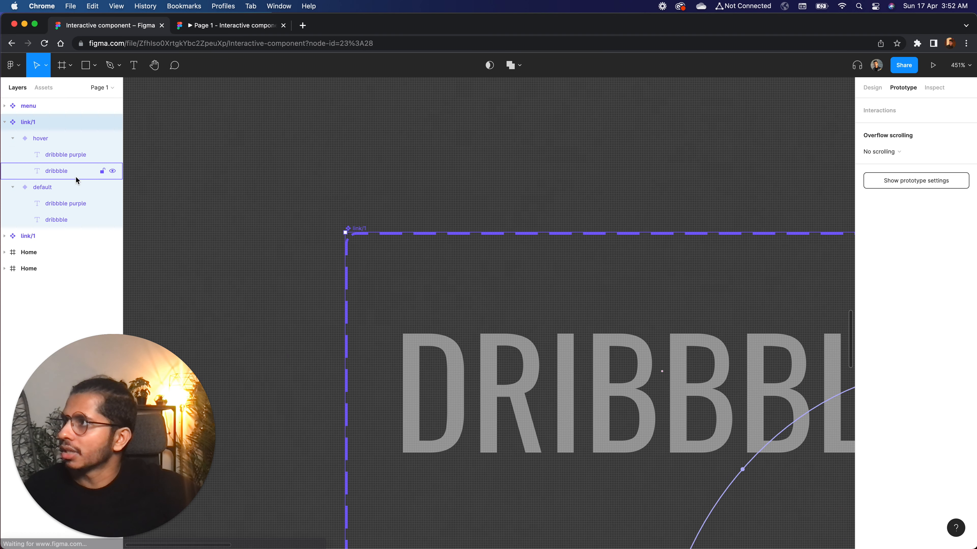
double_click(46, 122)
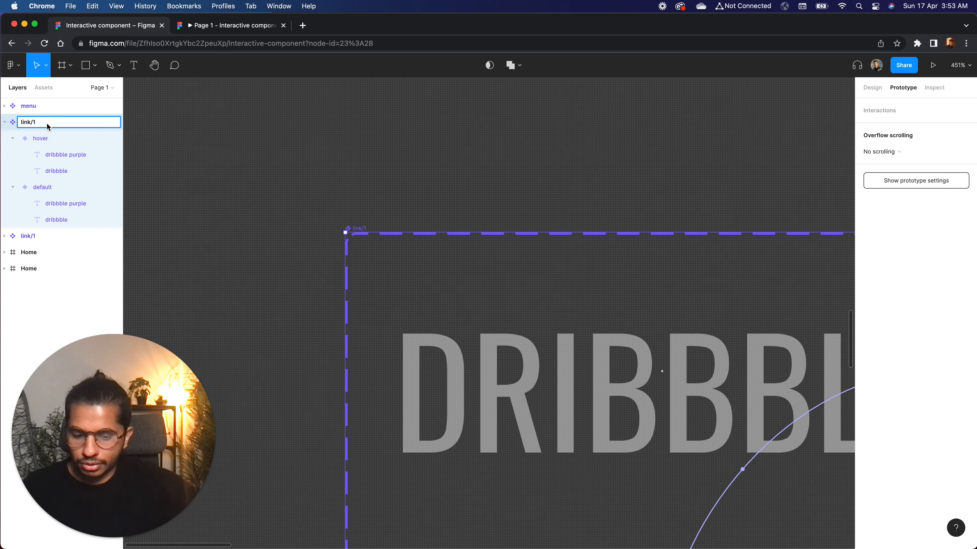
key(BackSpace)
text(2)
key(Return)
click(275, 100)
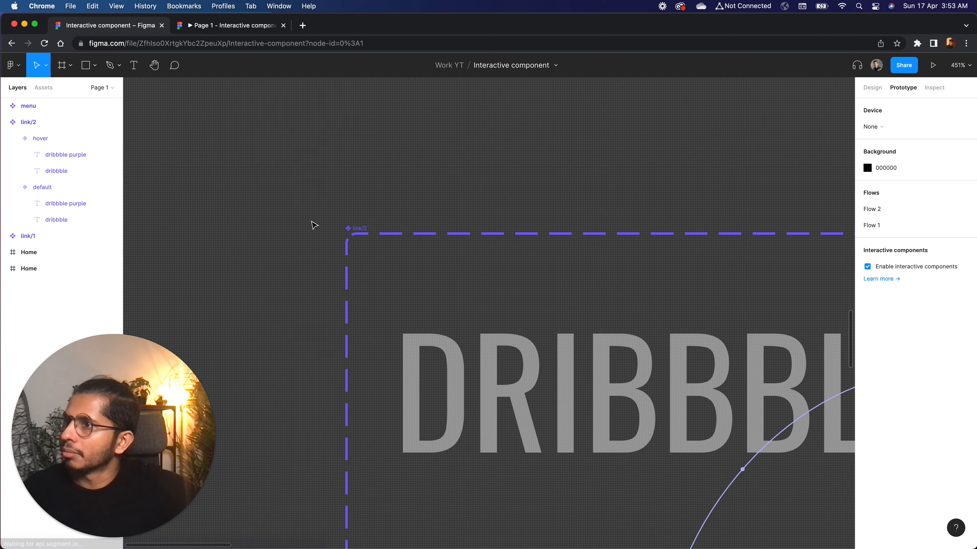
Duplicate the Home frame containing the four links and place the copy beside it with a gap of 85
scroll(312, 224, down, 10)
scroll(312, 224, right, 5)
scroll(311, 224, right, 2)
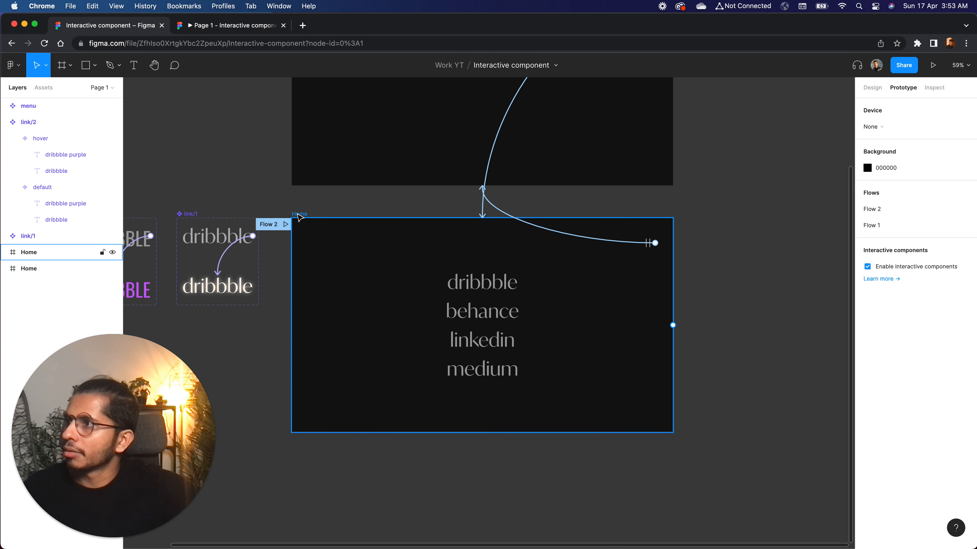
click(298, 215)
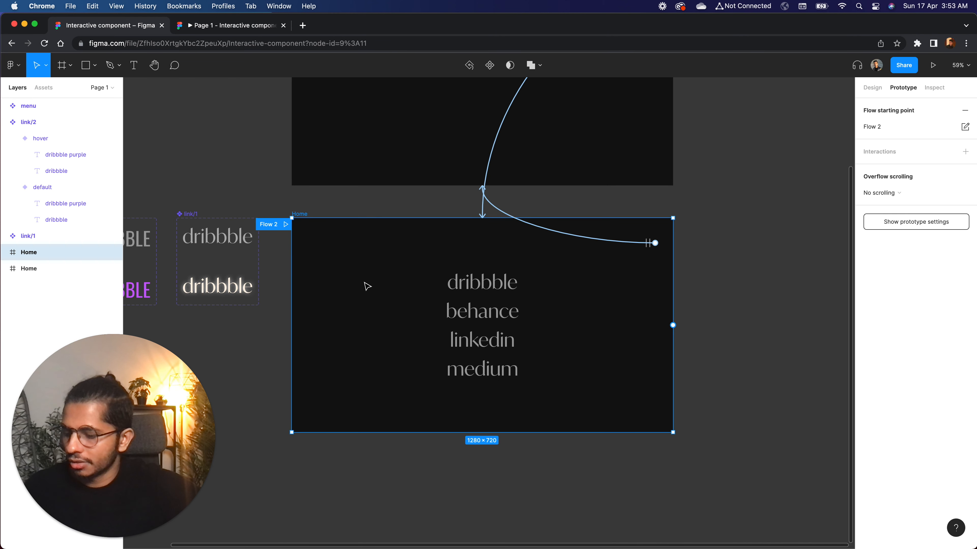
drag(392, 272, 757, 227)
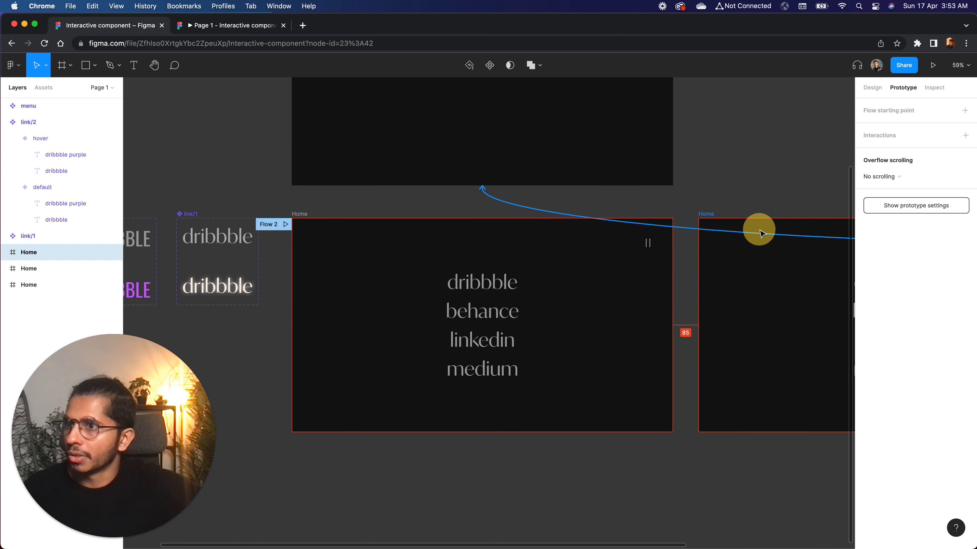
scroll(757, 231, right, 10)
scroll(762, 234, right, 15)
scroll(582, 249, left, 3)
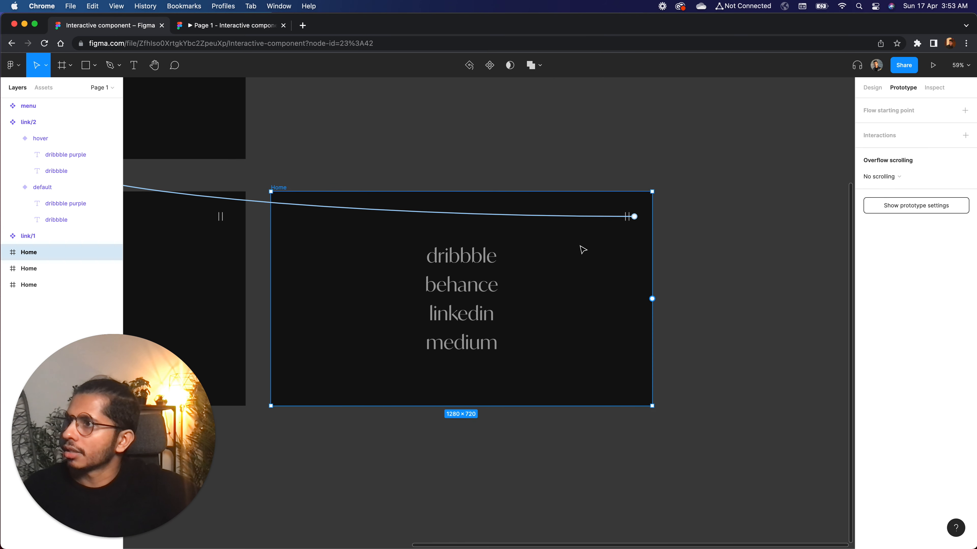
Swap the dribbble link instance in the duplicated Home frame for the link/2 component
scroll(508, 312, up, 5)
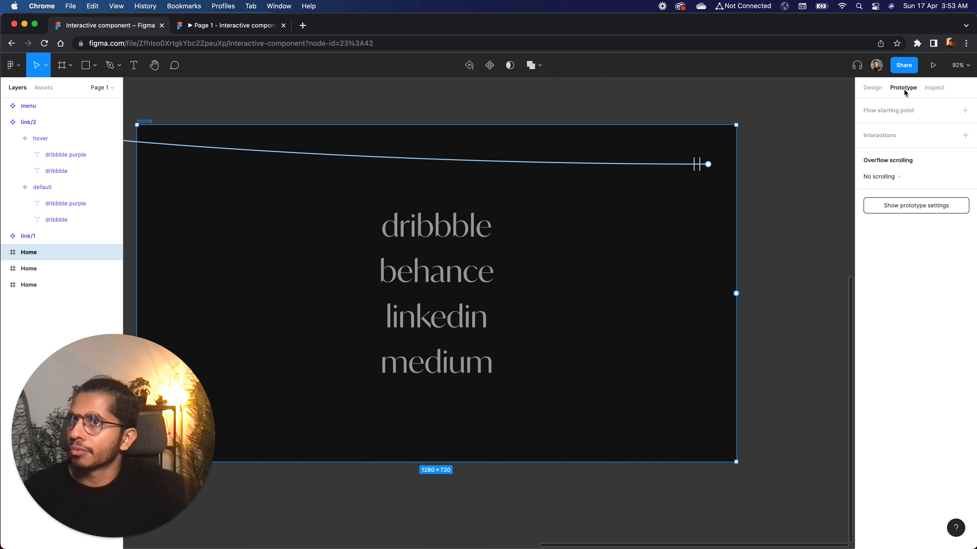
click(872, 88)
double_click(459, 228)
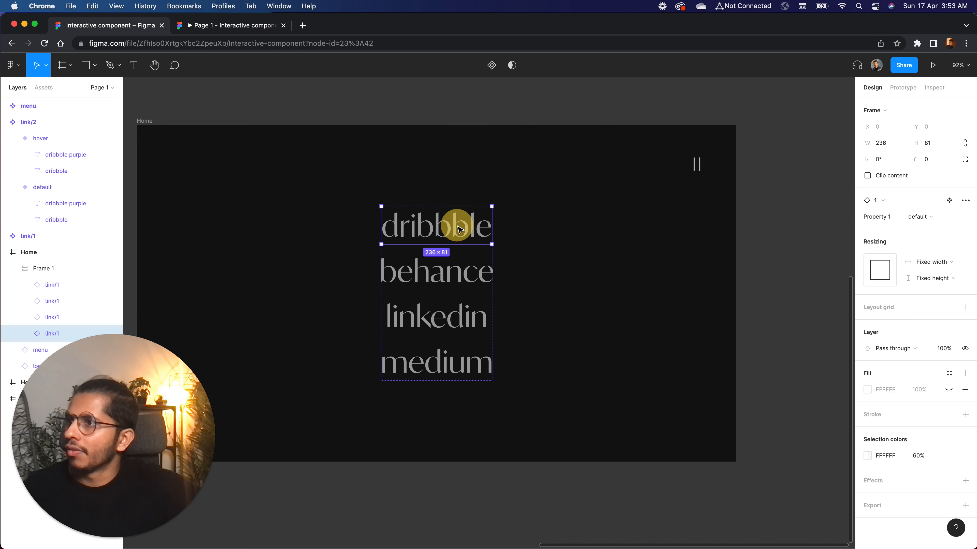
click(876, 200)
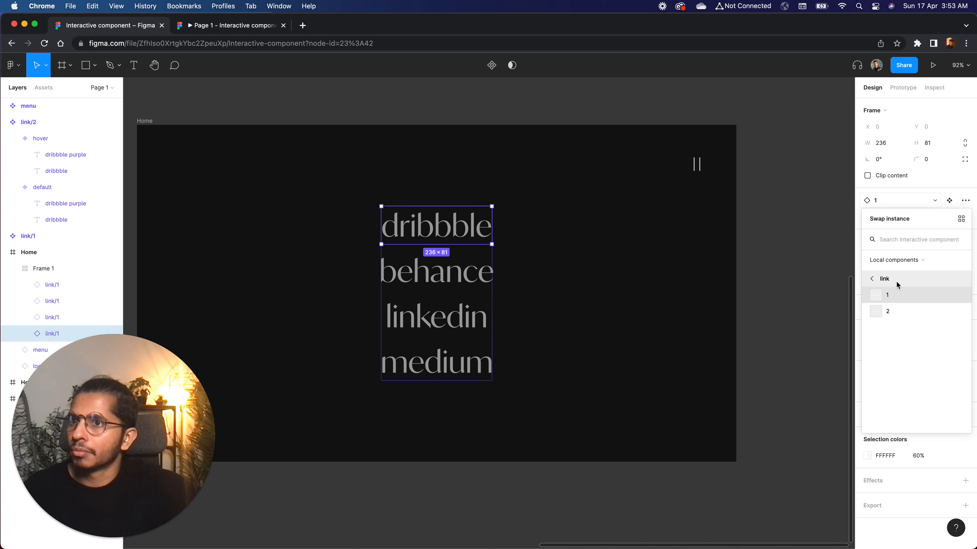
click(888, 312)
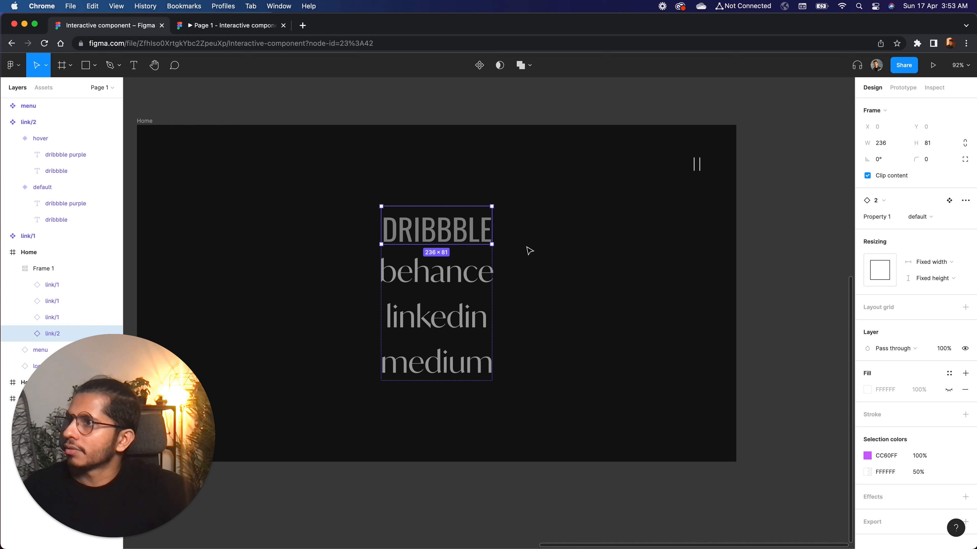
click(580, 235)
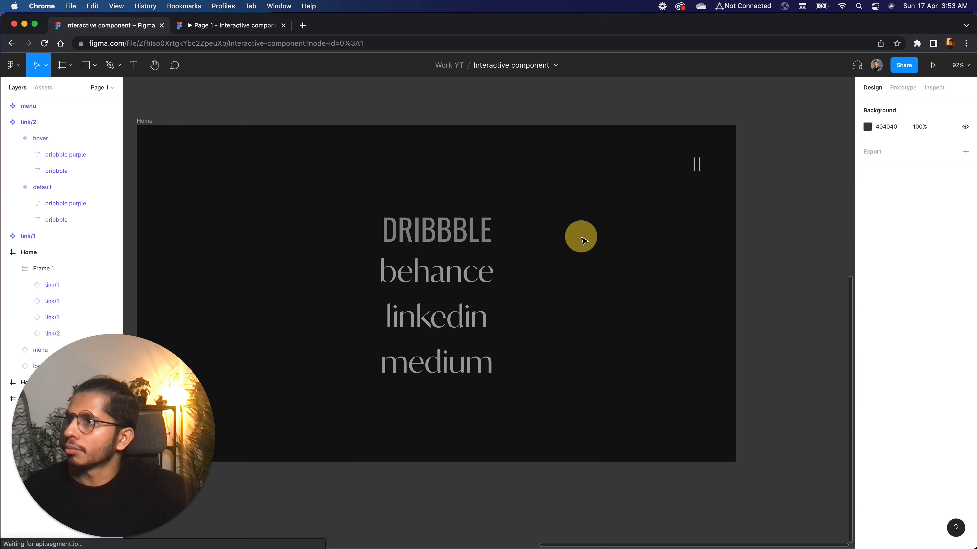
Add a flow starting point to the duplicated Home frame
click(227, 32)
click(134, 26)
scroll(511, 222, left, 5)
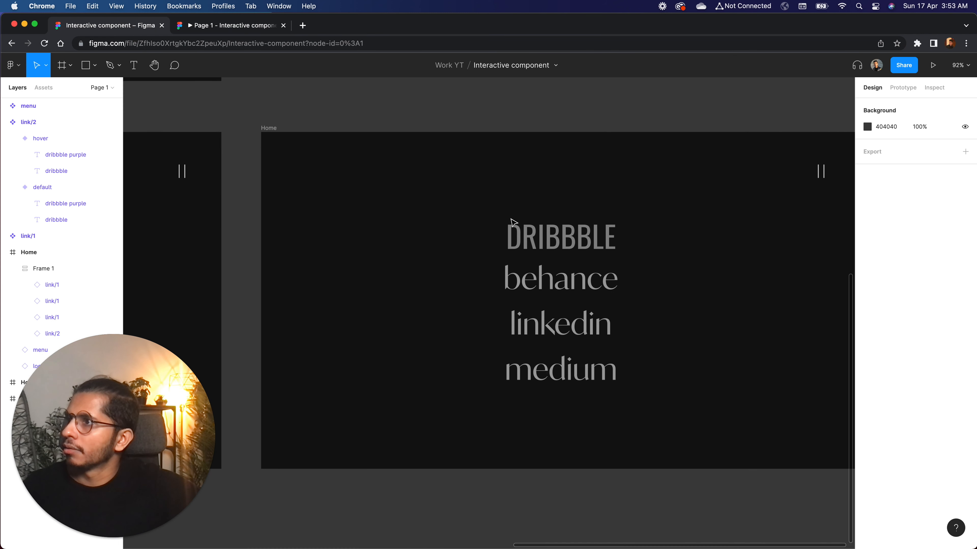
key(shift+1)
click(482, 189)
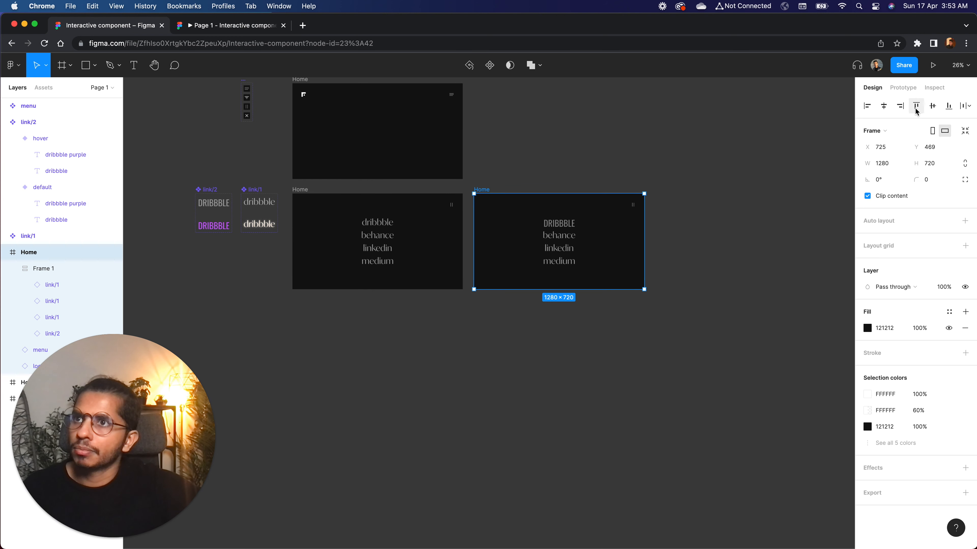
click(903, 87)
scroll(484, 215, up, 3)
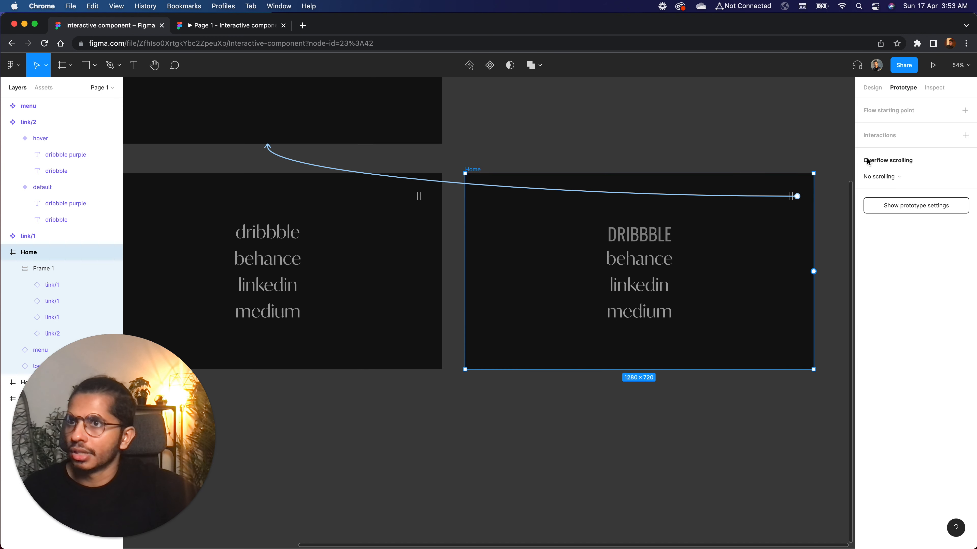
click(964, 111)
Play Flow 3 in the prototype preview and test the hover effect on the DRIBBBLE link
scroll(455, 184, up, 5)
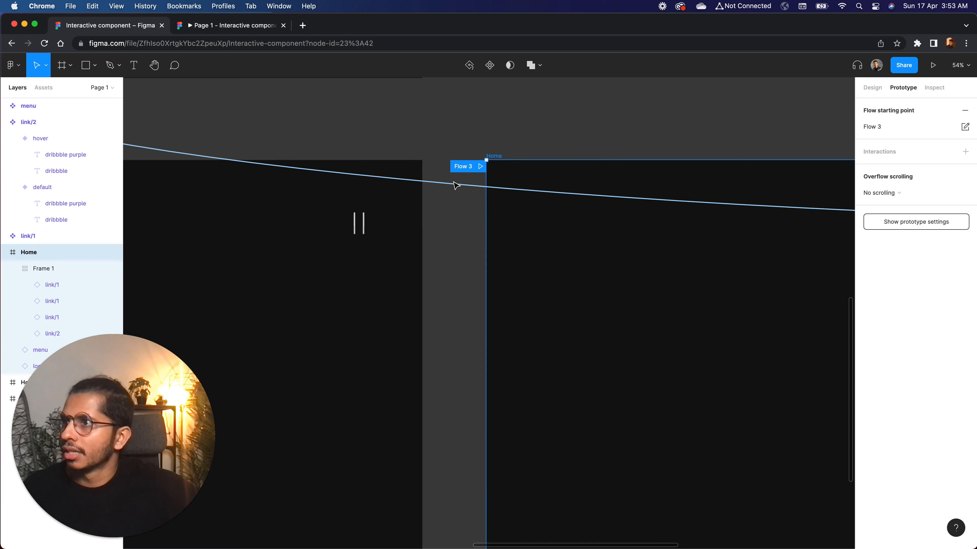
click(480, 167)
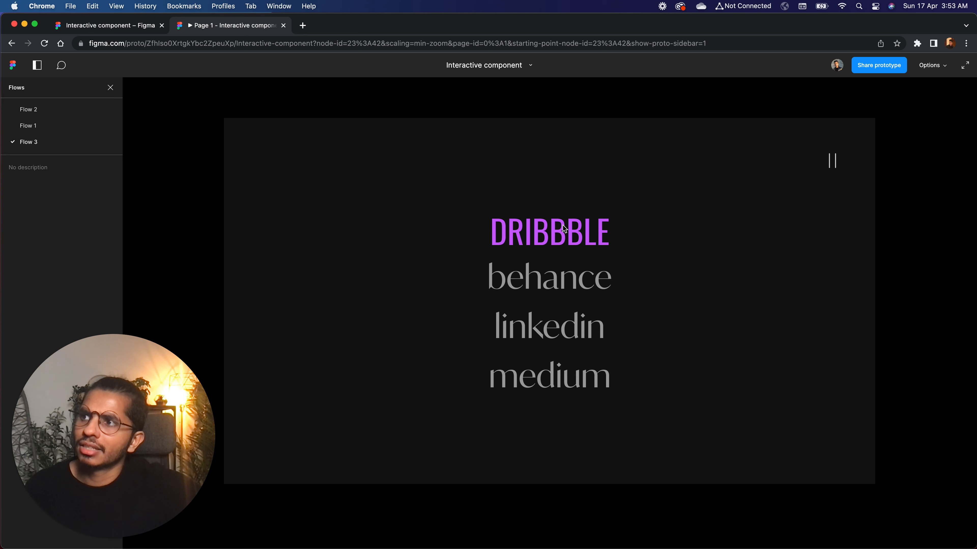
key(ctrl+Tab)
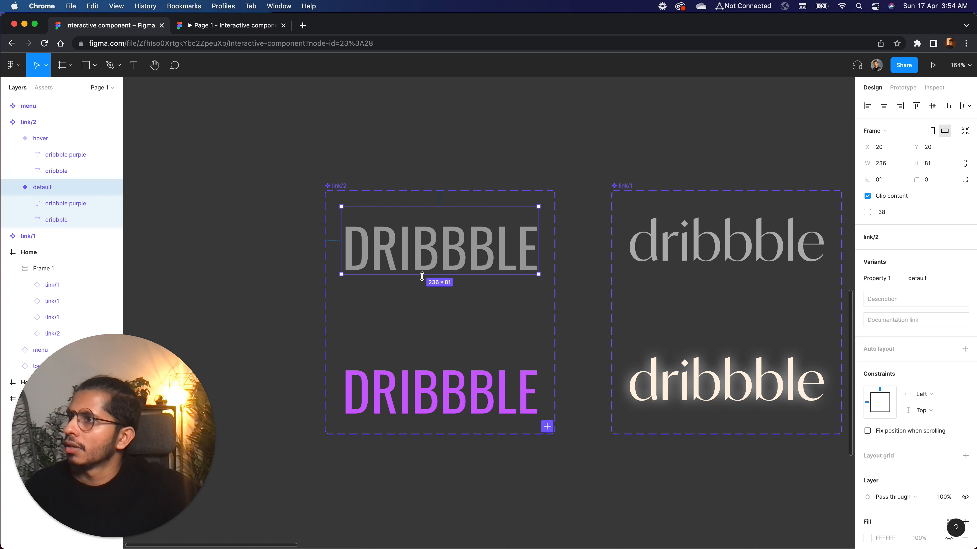
Shorten the default and hover variants of link/2 from their upper edges to a height of 62, trimming the space above the text
drag(393, 207, 394, 219)
click(423, 399)
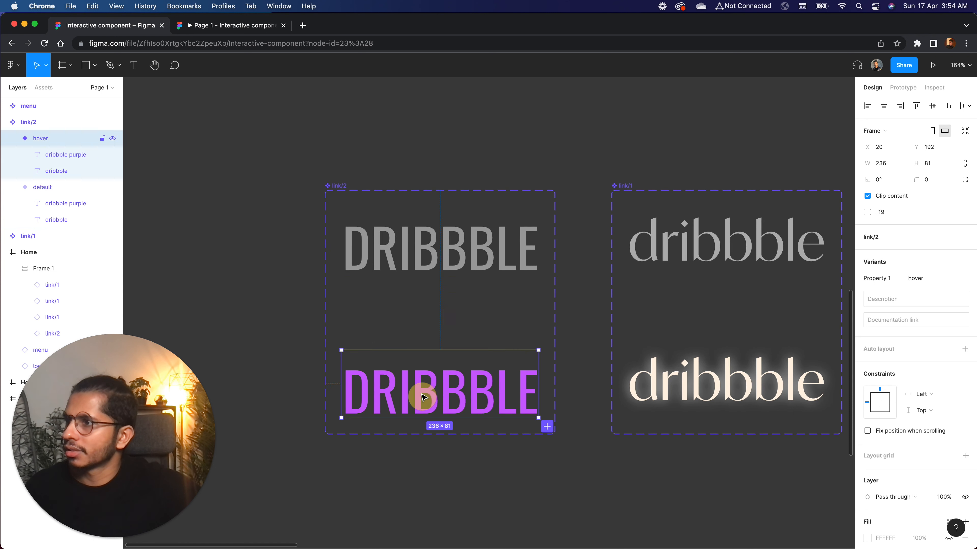
click(391, 262)
scroll(391, 265, up, 5)
drag(371, 185, 371, 188)
scroll(302, 295, down, 8)
click(56, 203)
click(56, 170)
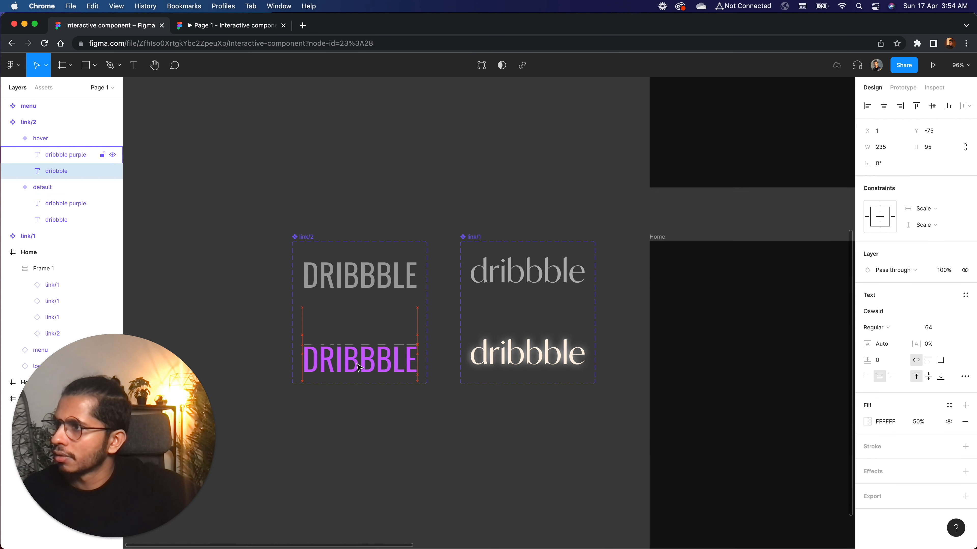
click(406, 443)
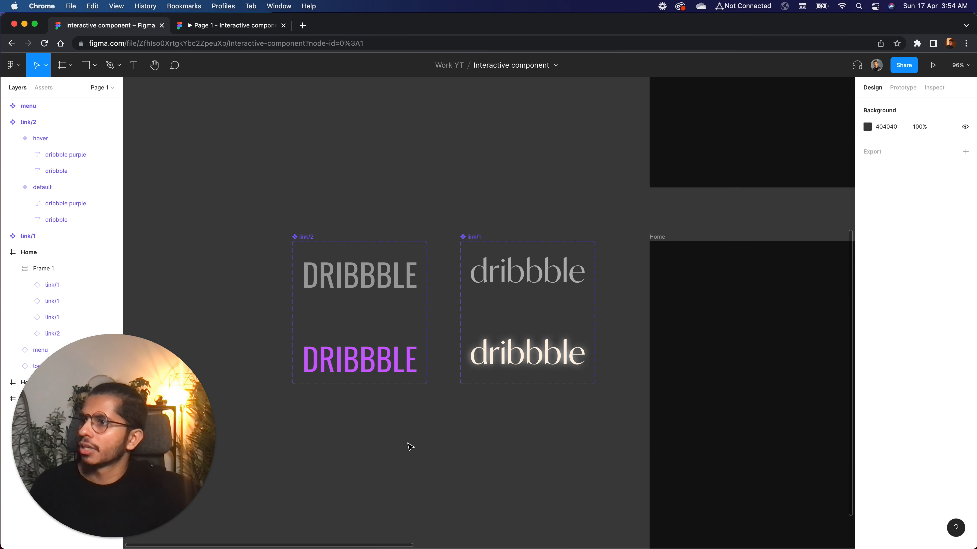
Check the DRIBBBLE link's text-sliding hover transition in the running Flow 3 preview
scroll(410, 447, right, 5)
click(225, 20)
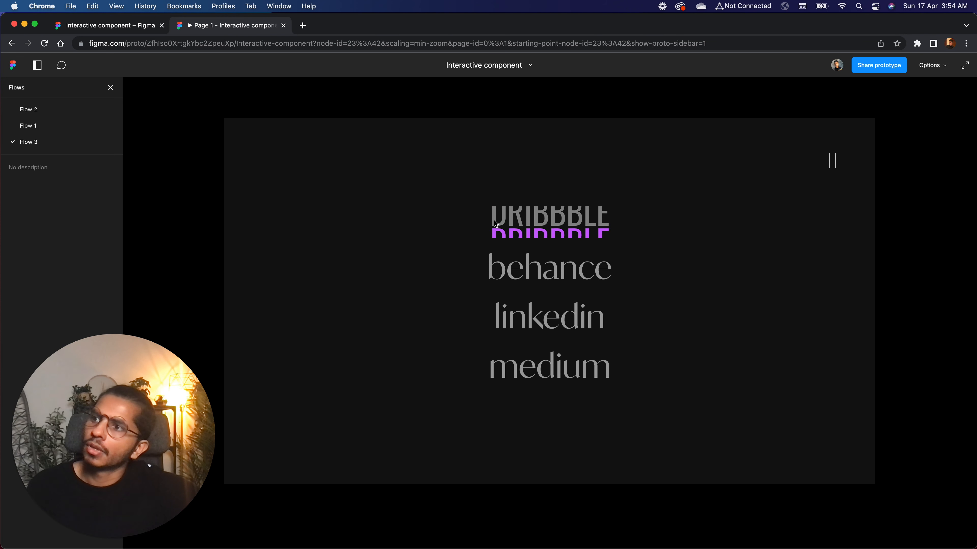
click(135, 25)
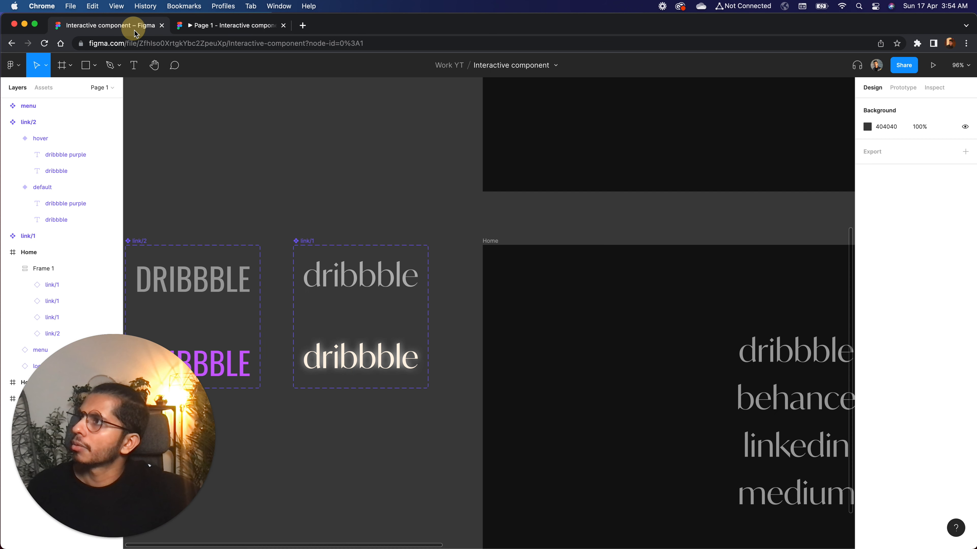
Lower the layer opacity of the hidden purple text in link/2's default variant
scroll(341, 246, left, 4)
click(313, 288)
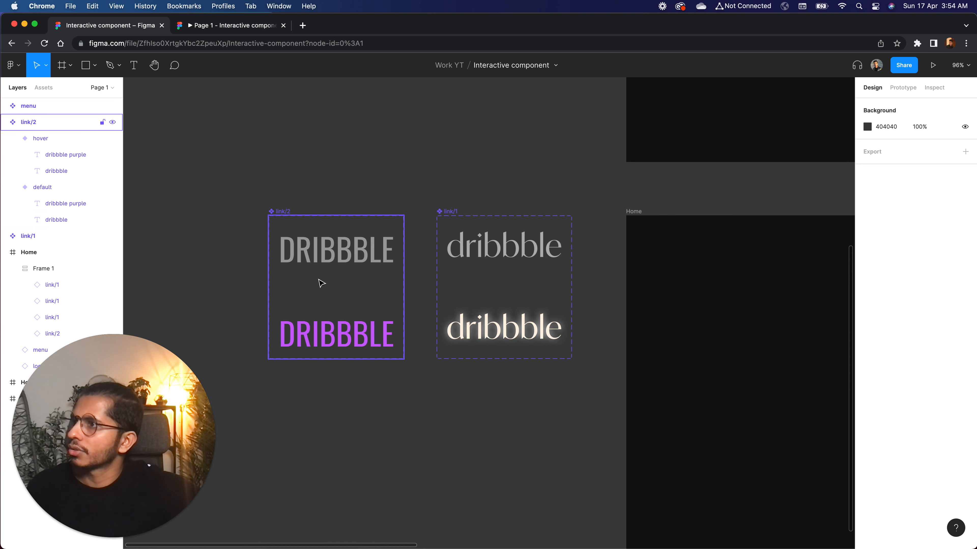
click(56, 220)
click(42, 204)
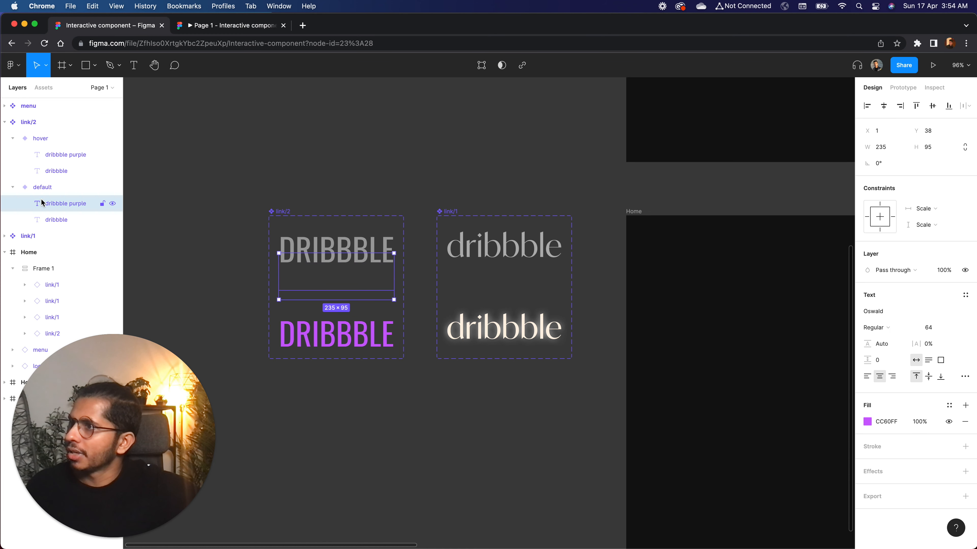
click(942, 270)
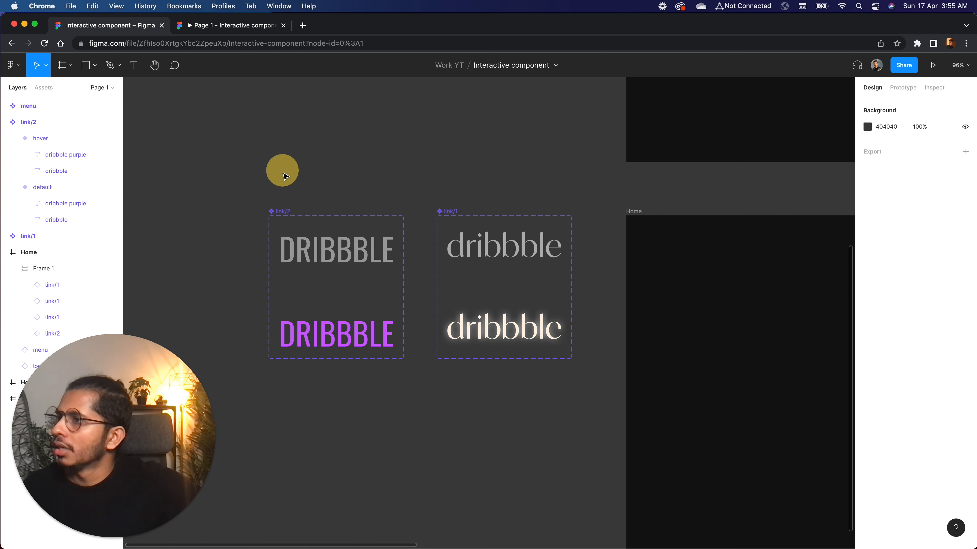
Set the layer opacity of the hidden grey dribbble text in link/2's hover variant to 0%
click(334, 334)
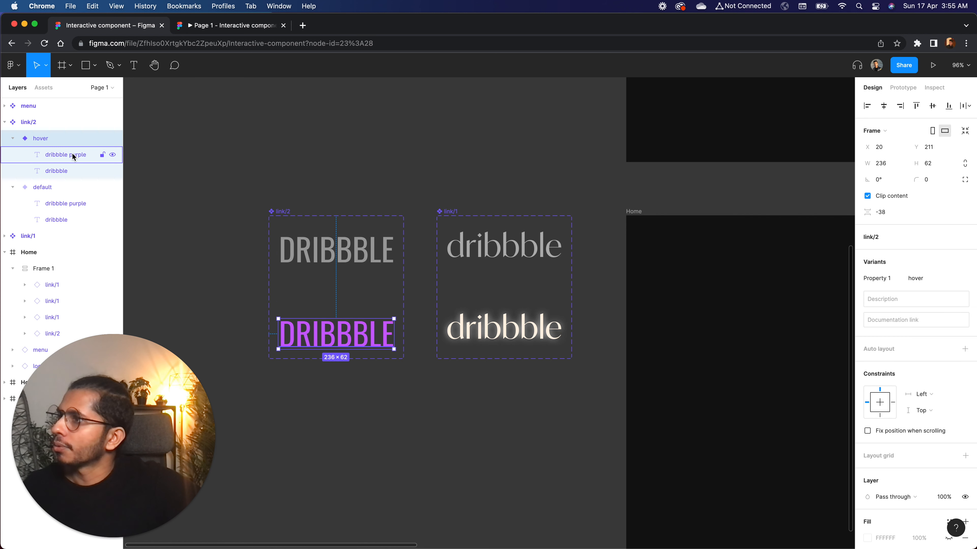
click(71, 172)
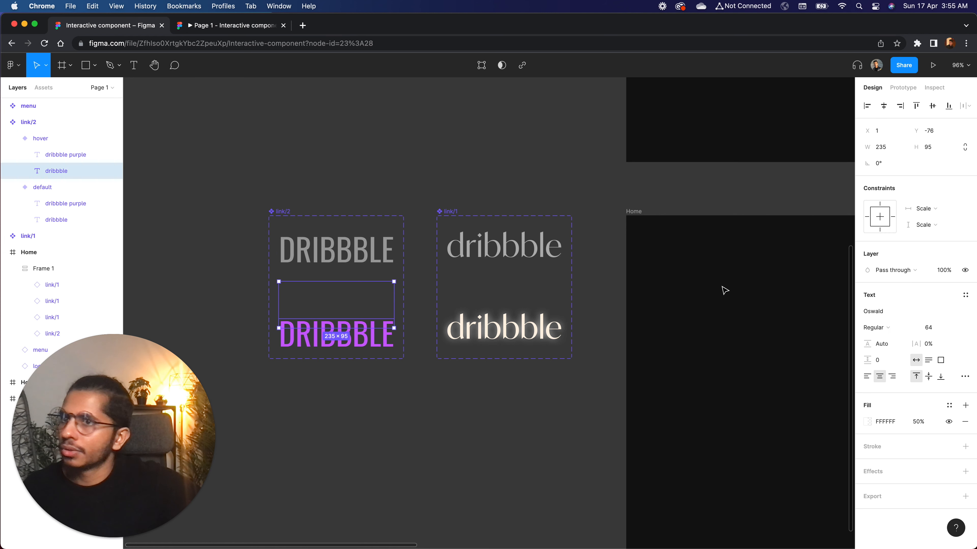
click(943, 271)
key(Return)
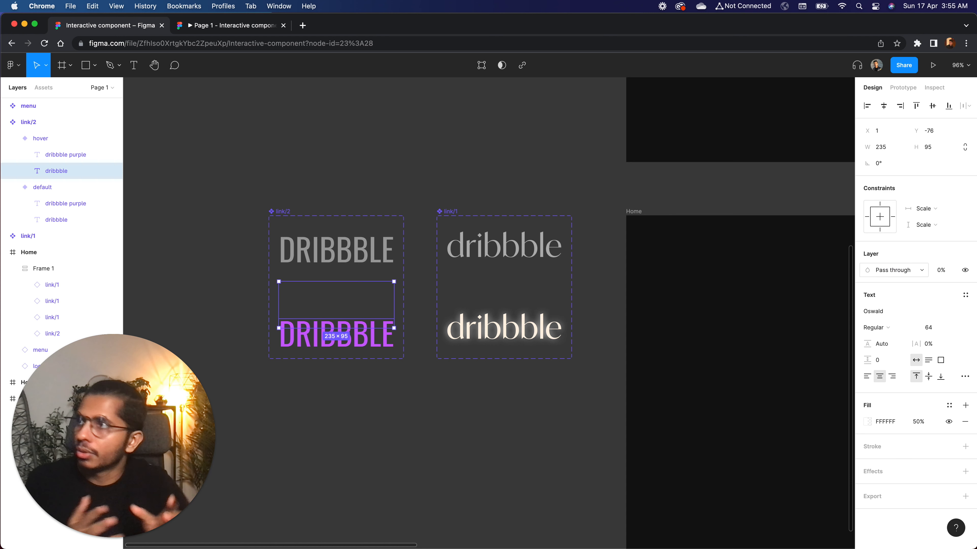
Test the DRIBBBLE link's hover effect in the preview with the new text opacities, and return to the design file
click(257, 25)
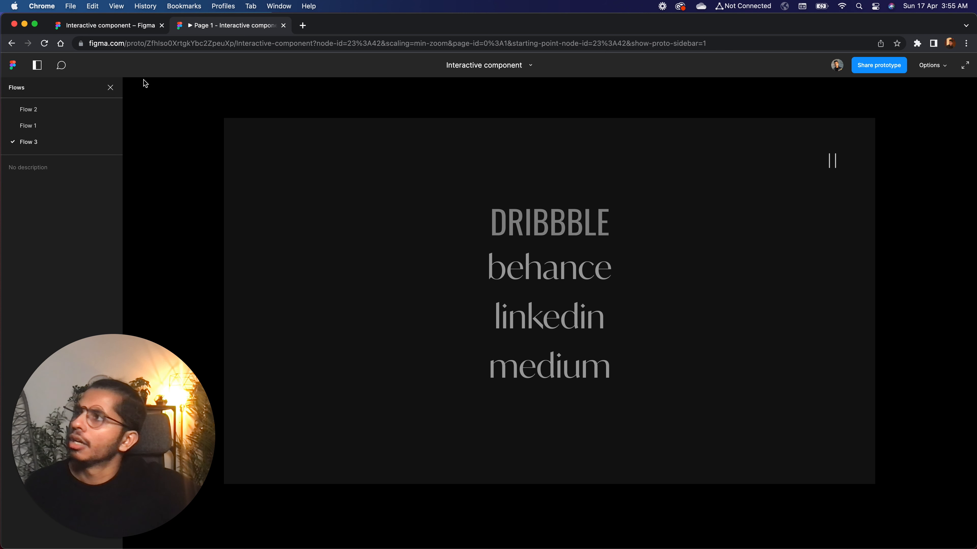
click(113, 27)
click(330, 182)
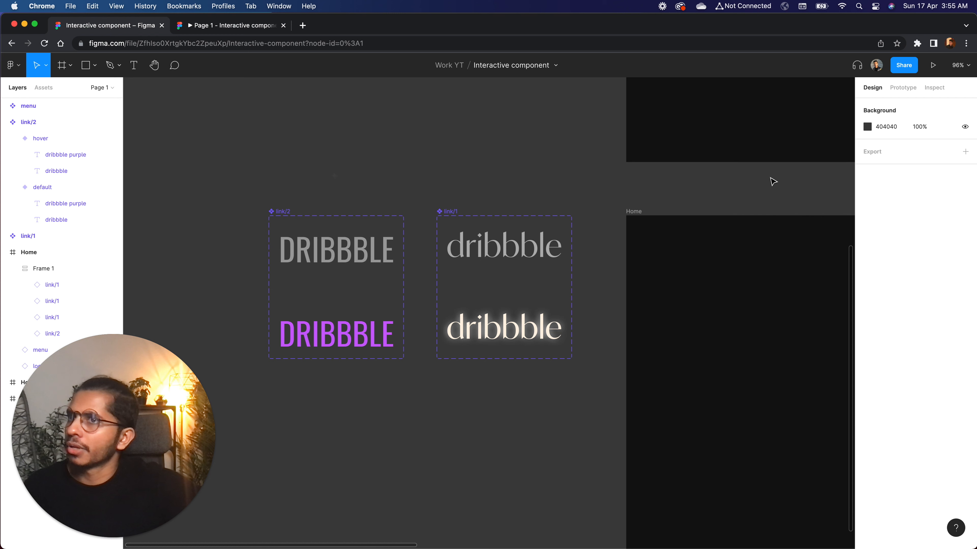
Give link/2's while-hovering Smart animate interaction a custom easing curve based on Ease in and out back (0.7, -0.4, 0.4, 1.4)
click(901, 88)
scroll(286, 255, up, 5)
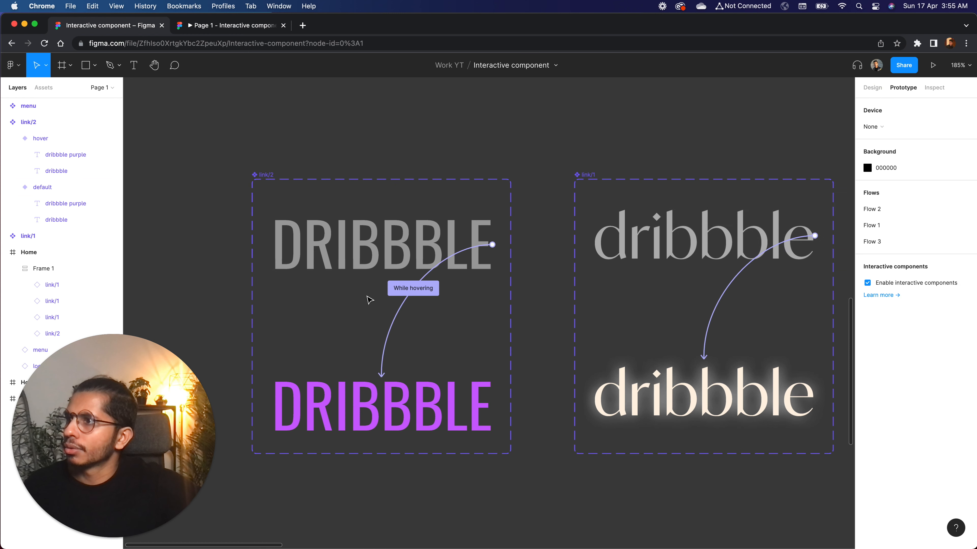
click(395, 324)
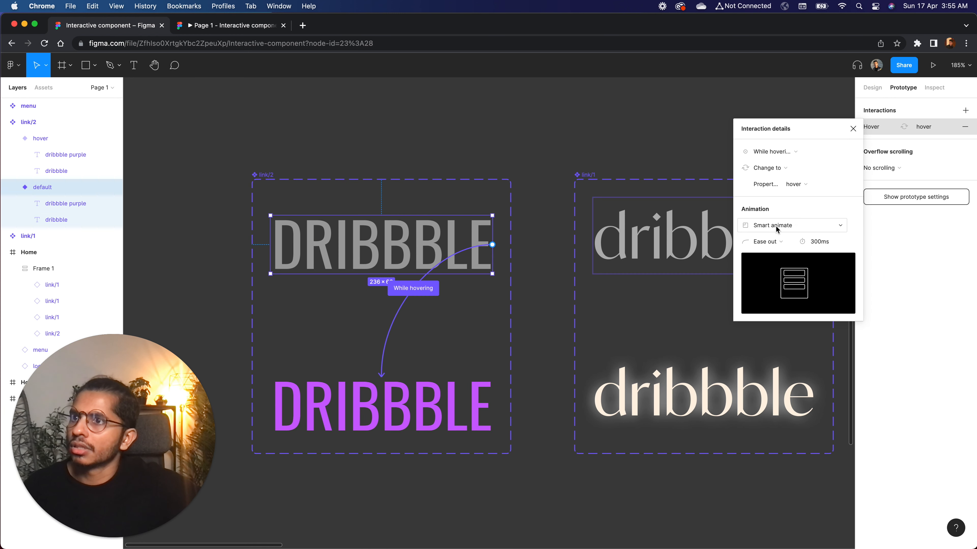
click(779, 245)
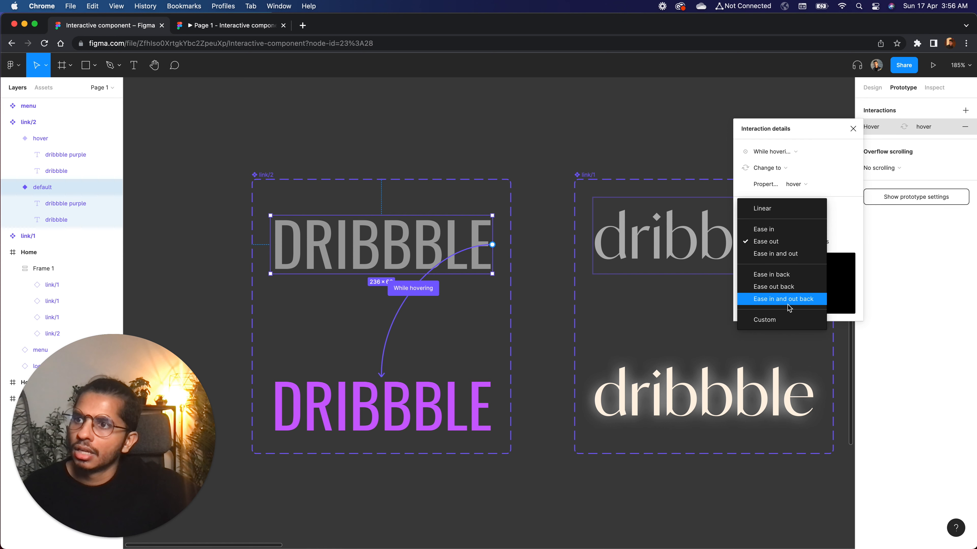
click(804, 299)
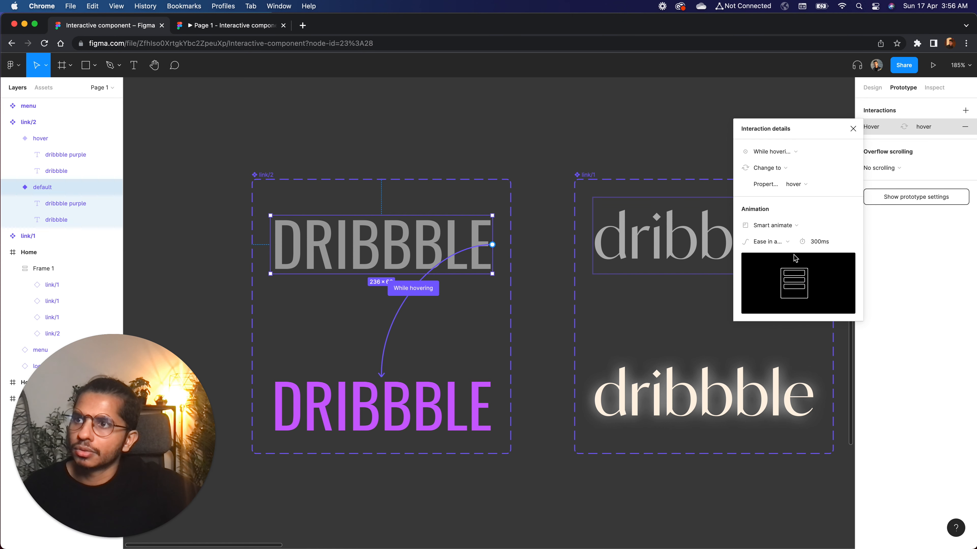
click(787, 245)
click(782, 263)
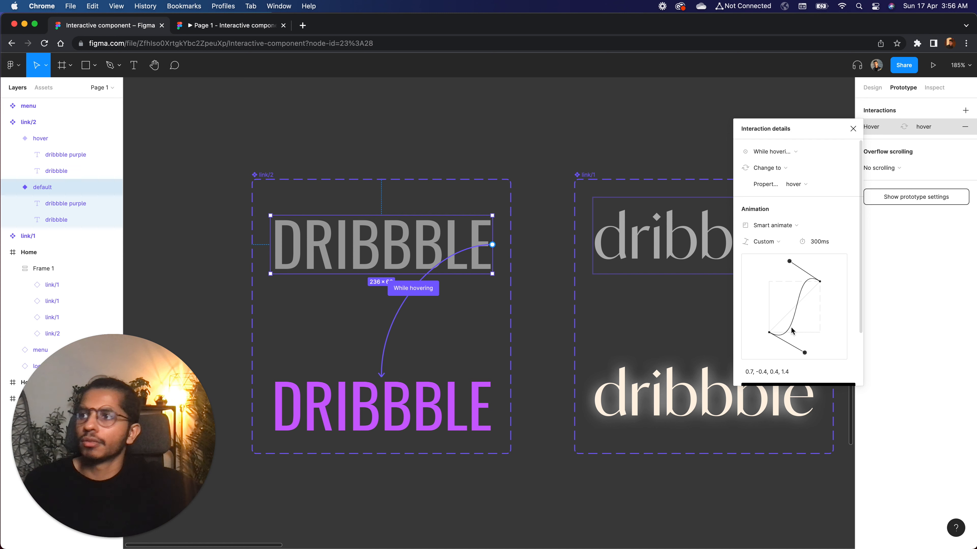
click(853, 129)
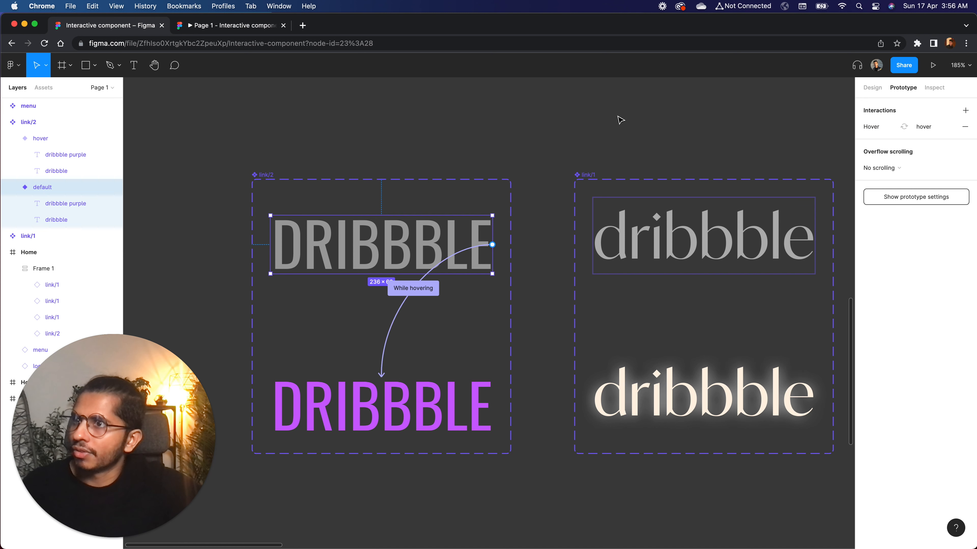
Test the DRIBBBLE link's hover transition with the new easing in the Flow 3 preview, and return to the design file
click(573, 136)
click(211, 25)
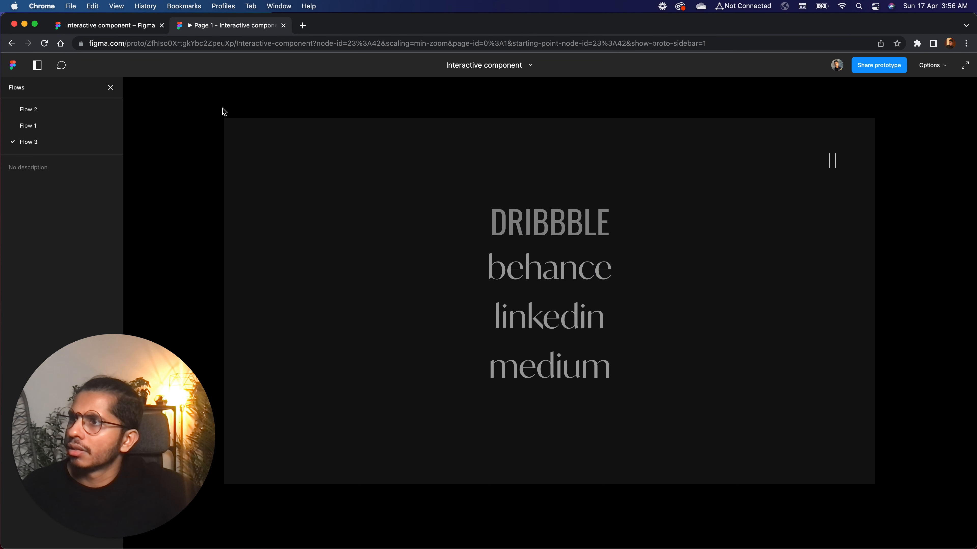
click(118, 26)
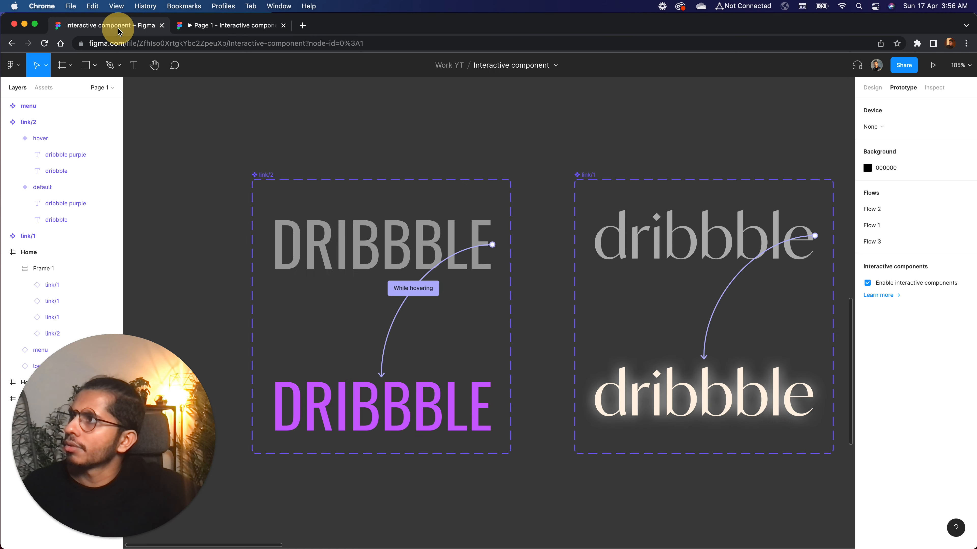
Try a 600 ms duration for link/2's hover animation, test it in the Flow 3 preview, and return to the design file
click(398, 317)
click(813, 244)
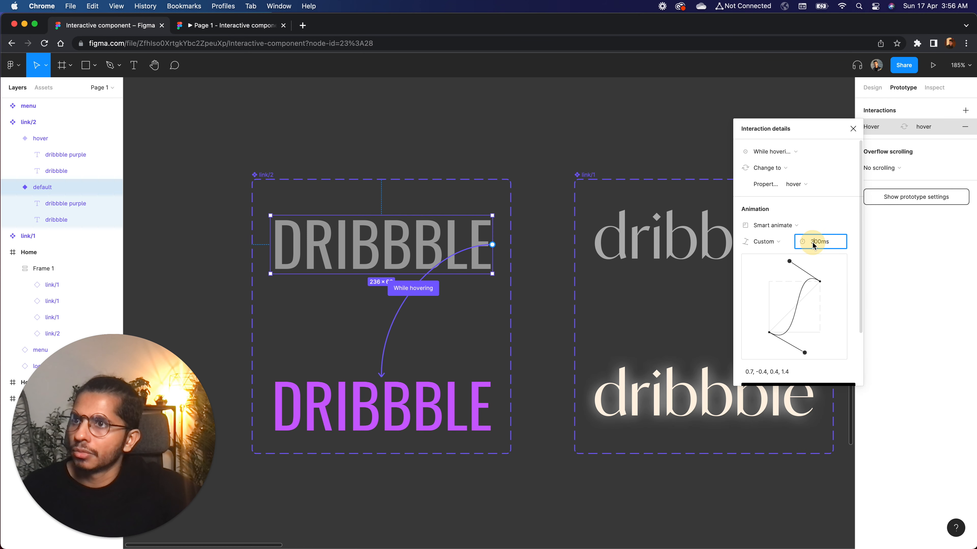
key(Return)
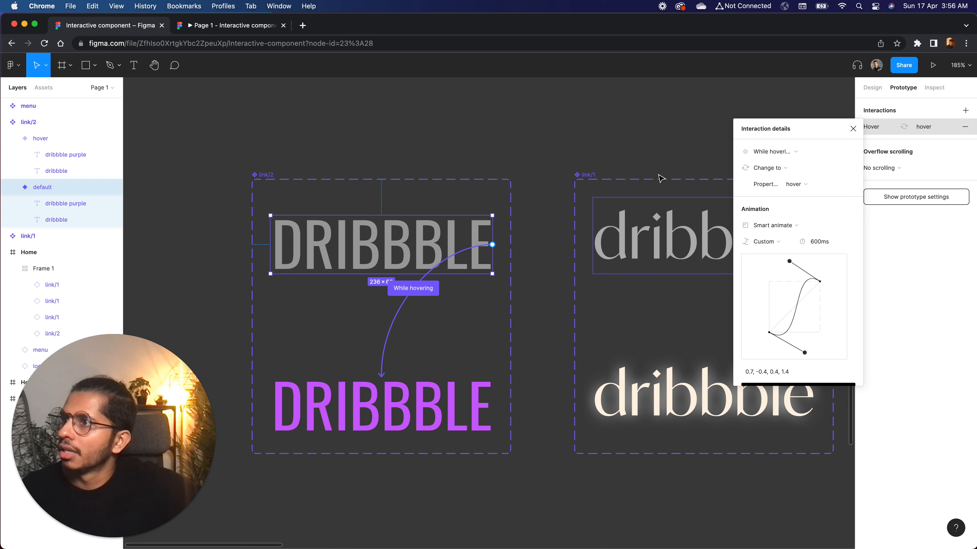
click(589, 145)
click(211, 25)
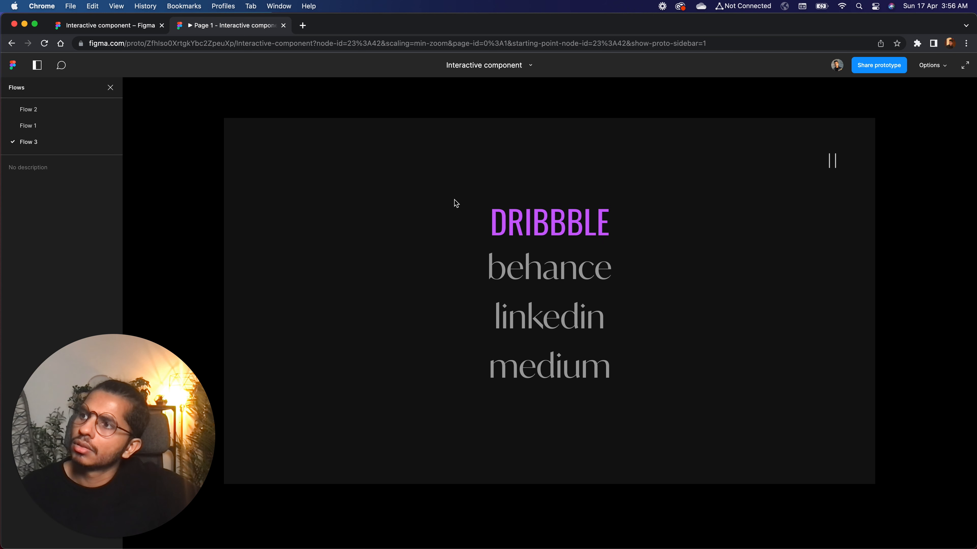
click(108, 24)
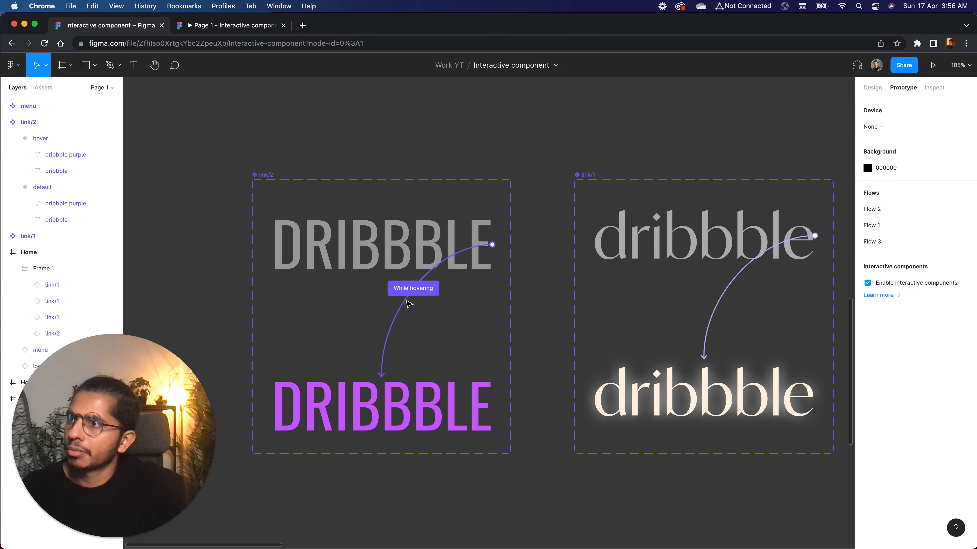
Set link/2's hover animation duration to 500 ms and test the transition in the Flow 3 preview
click(392, 328)
click(818, 241)
text(5)
key(Return)
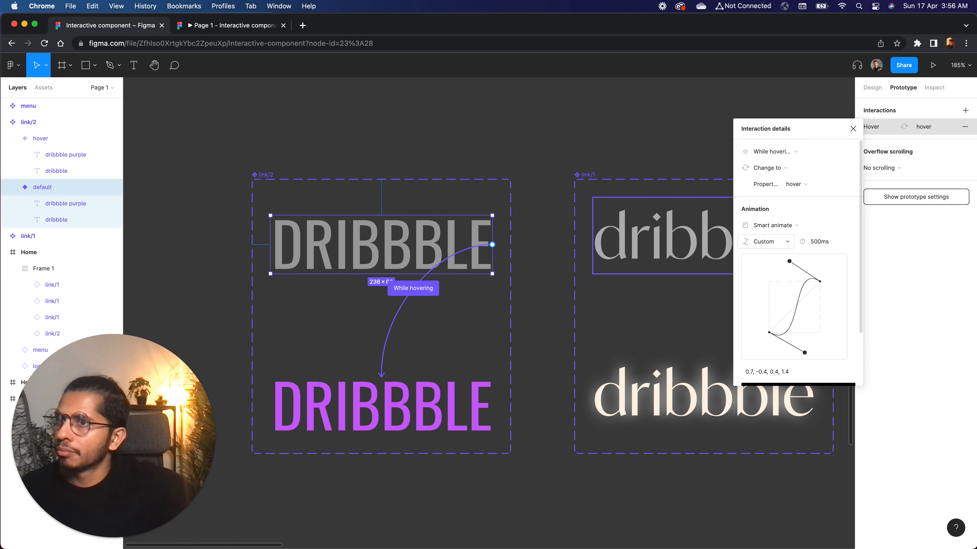
click(642, 159)
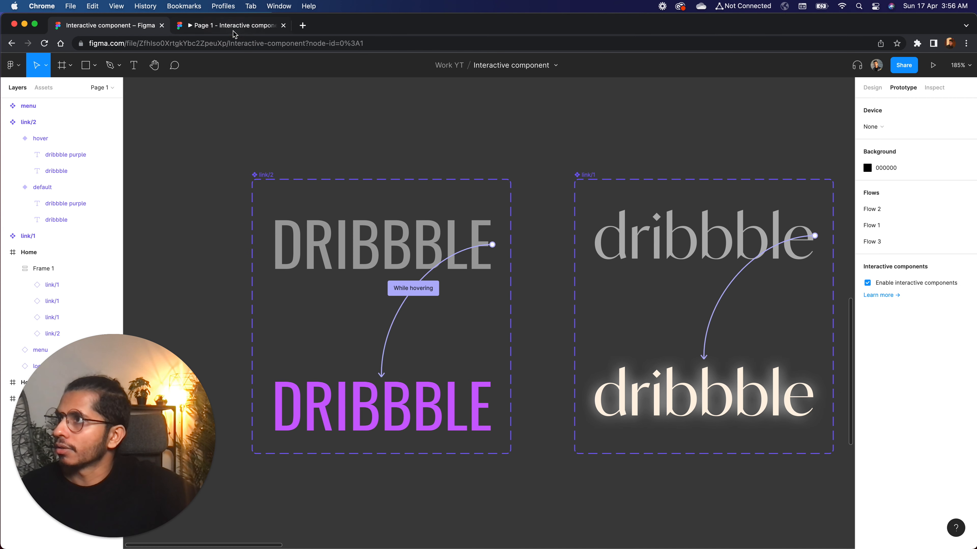
click(233, 31)
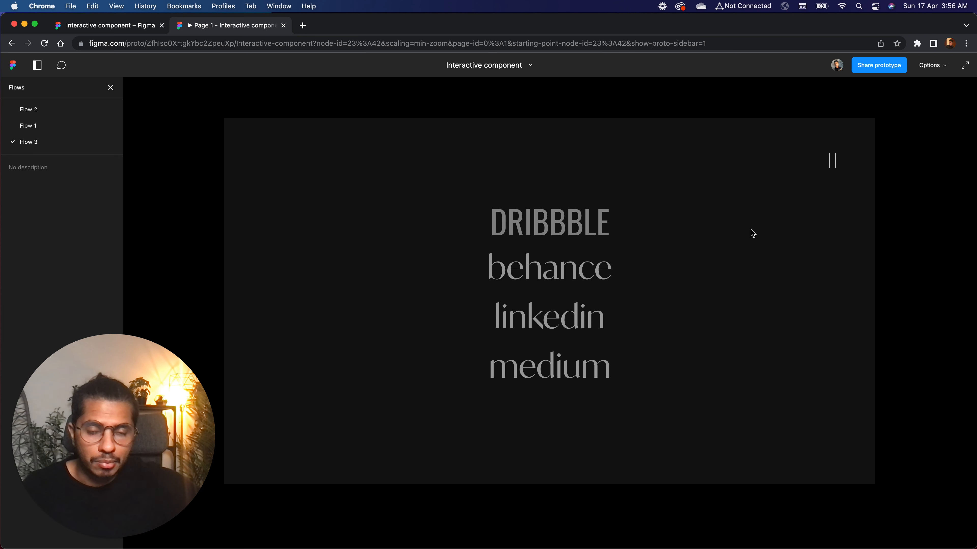
click(133, 34)
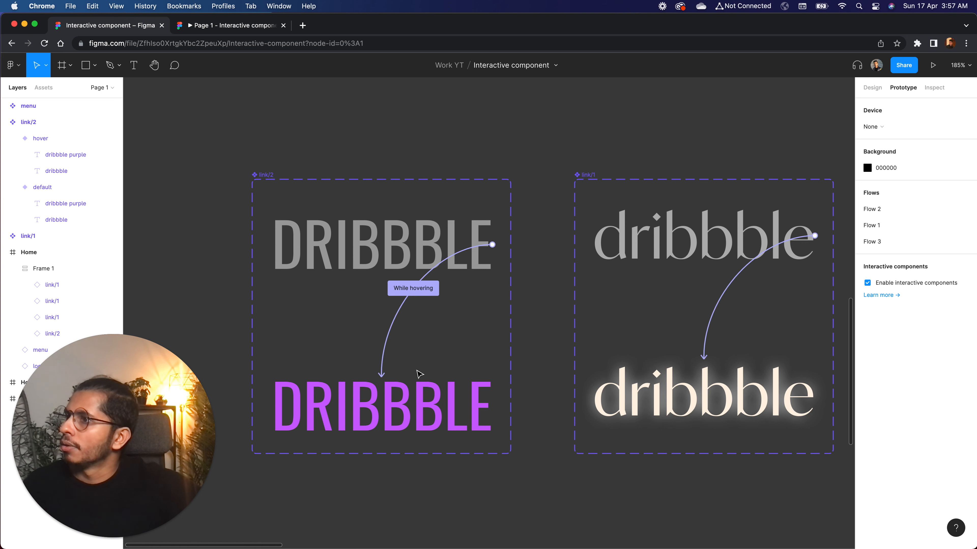
Swap the behance, linkedin and medium link/1 instances in the Flow 3 Home frame to the link/2 component
scroll(197, 285, down, 5)
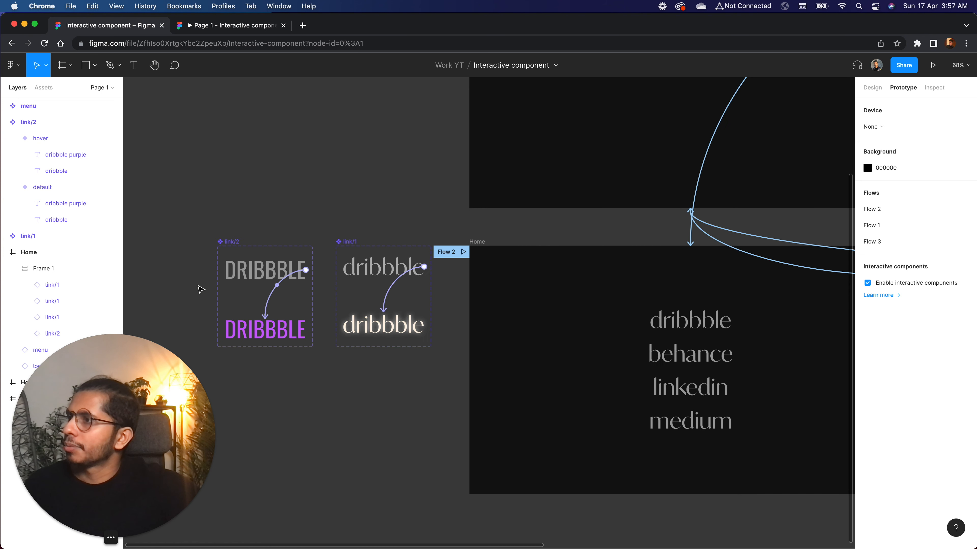
scroll(410, 96, right, 10)
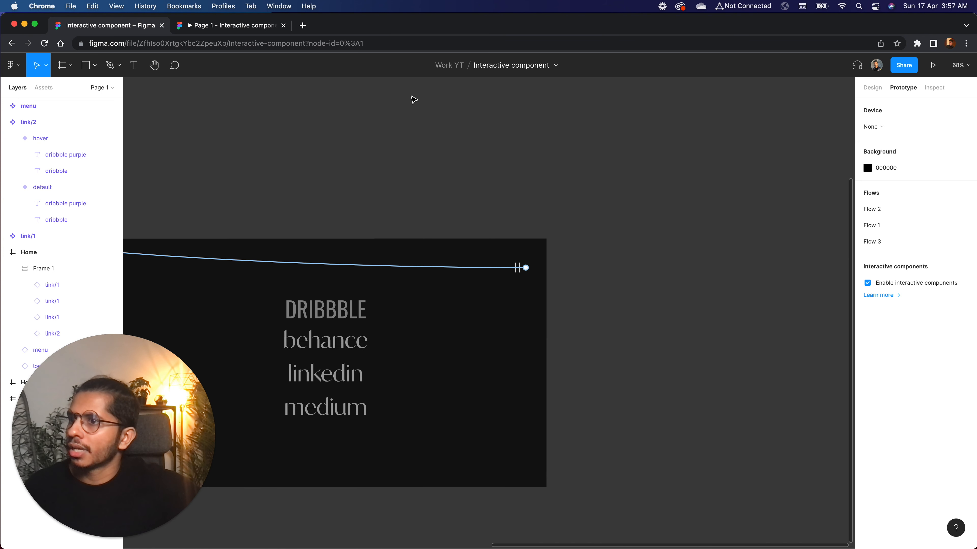
double_click(284, 346)
shift+click(294, 373)
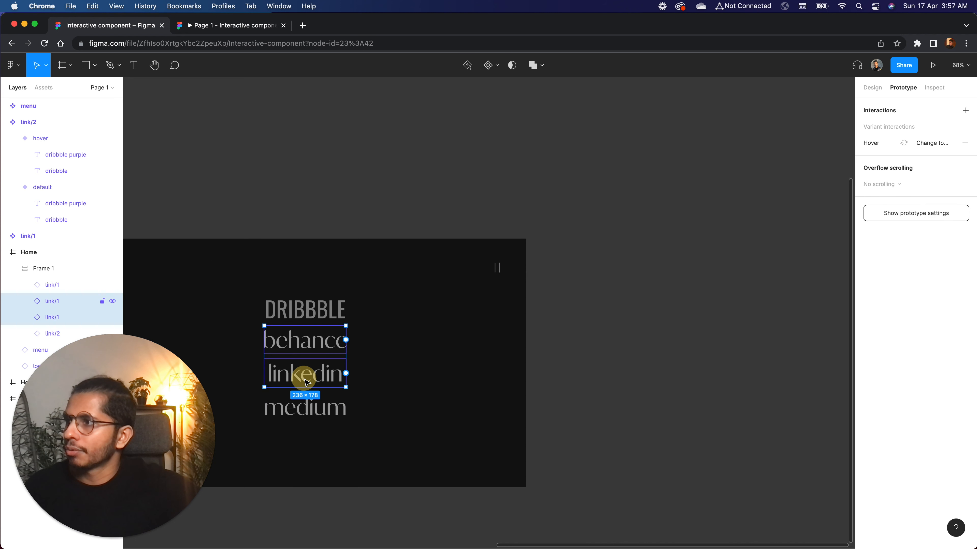
shift+click(296, 408)
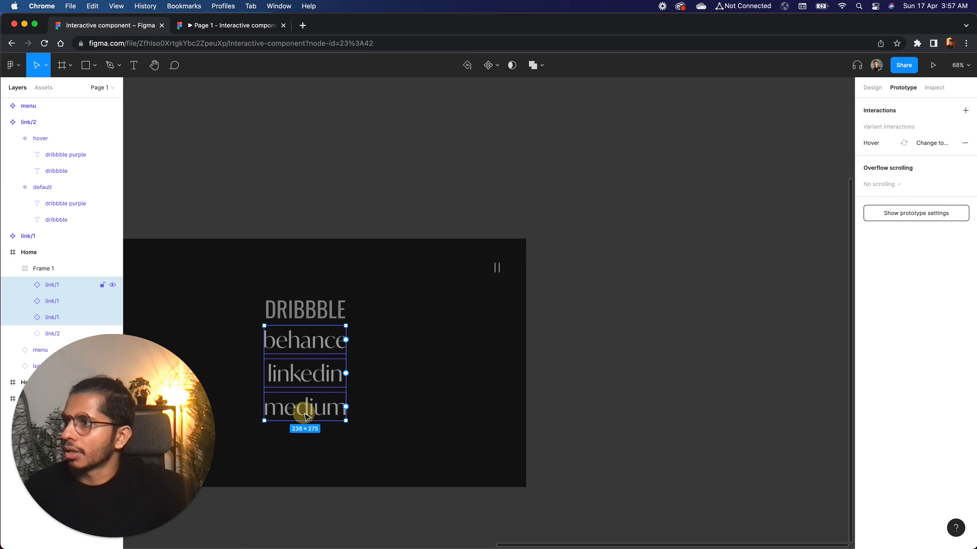
click(872, 89)
click(882, 202)
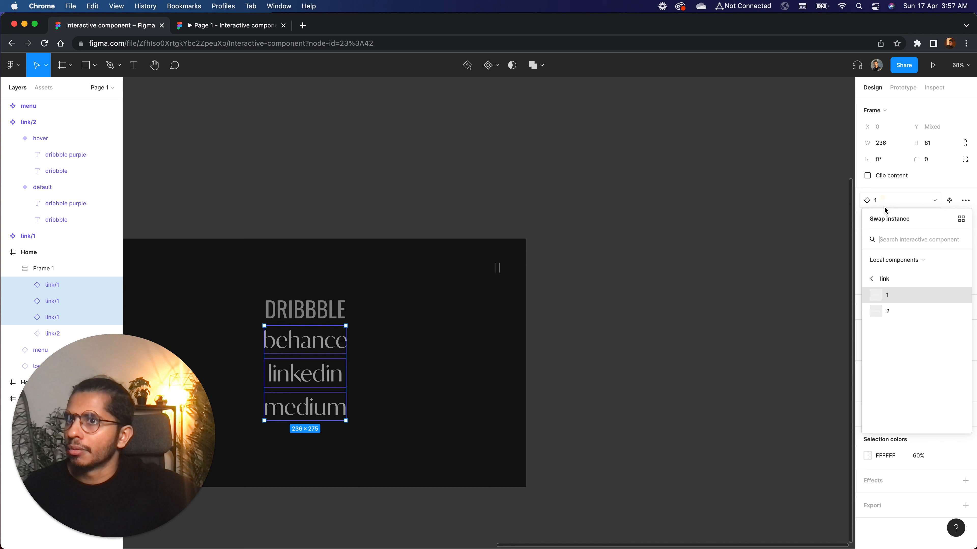
click(890, 312)
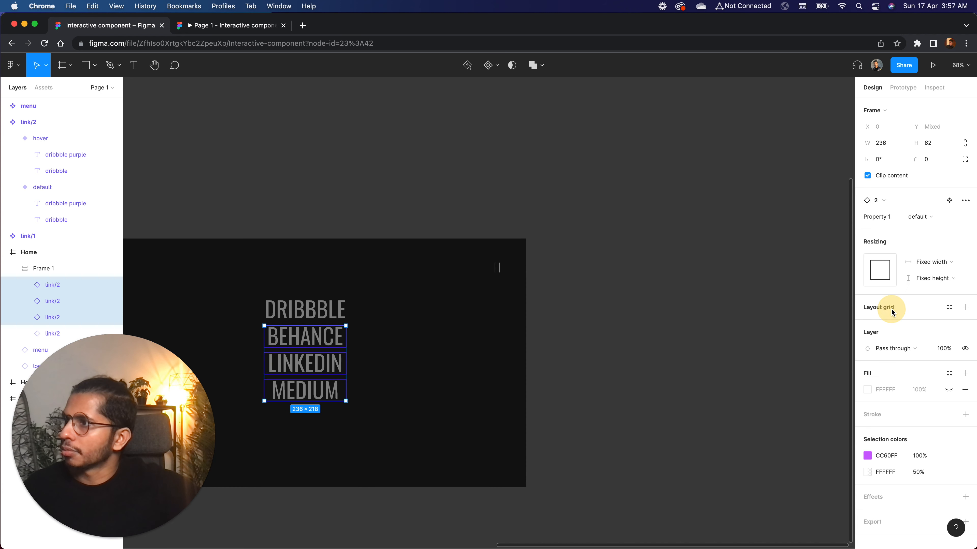
click(617, 355)
Set the auto layout spacing of the links' Frame 1 to 24, centre it vertically in the Home frame, and check it in the preview
scroll(617, 355, left, 5)
click(555, 296)
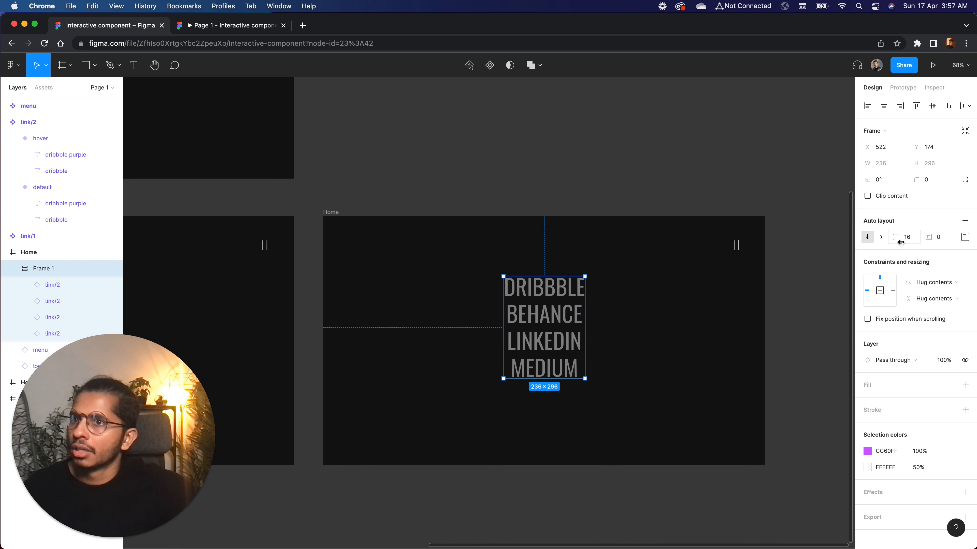
click(908, 237)
text(24)
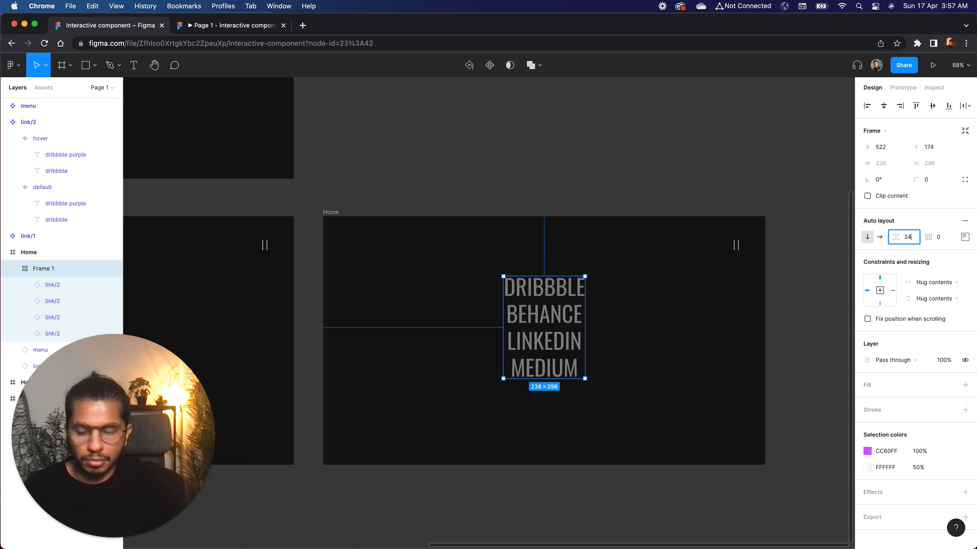
key(Return)
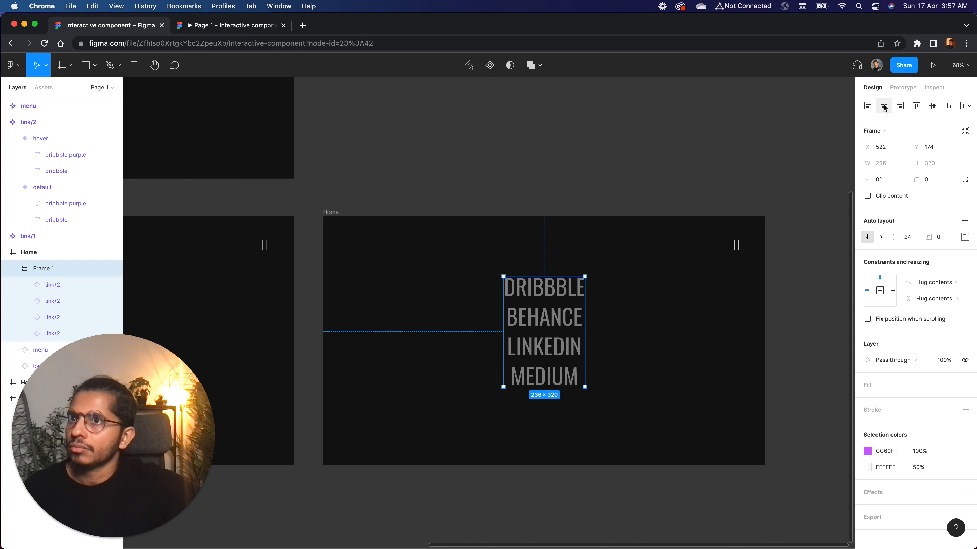
click(933, 108)
click(654, 201)
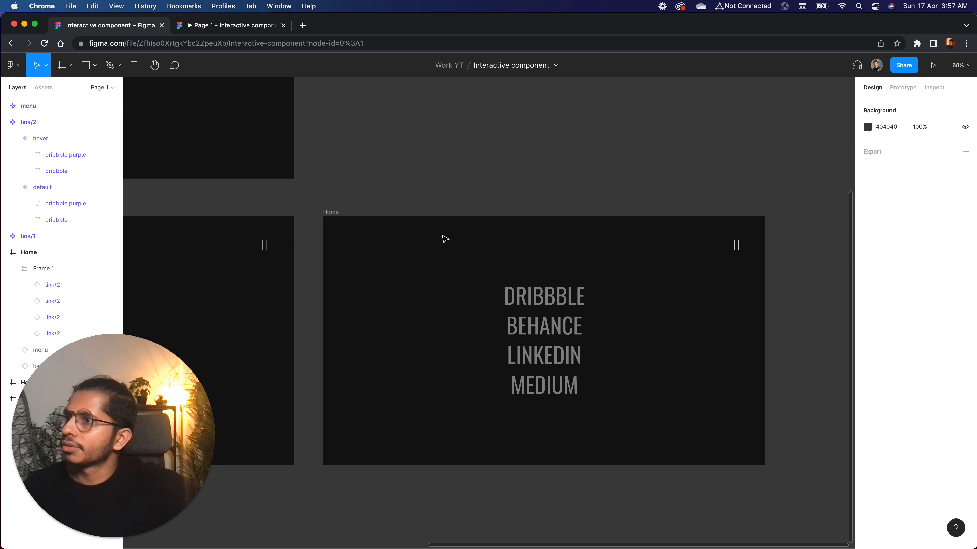
click(229, 26)
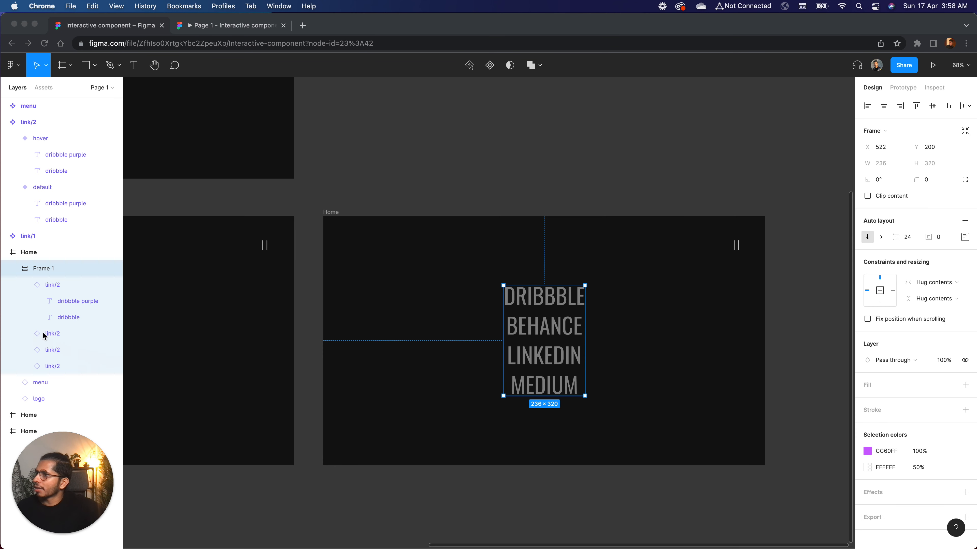
Change the hidden purple text inside the BEHANCE link instance to match its grey label
click(538, 296)
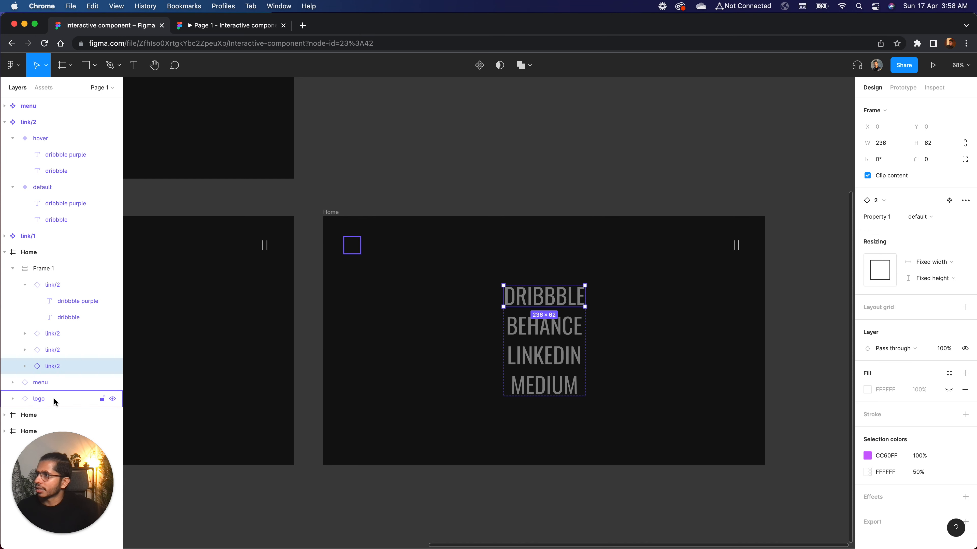
click(24, 366)
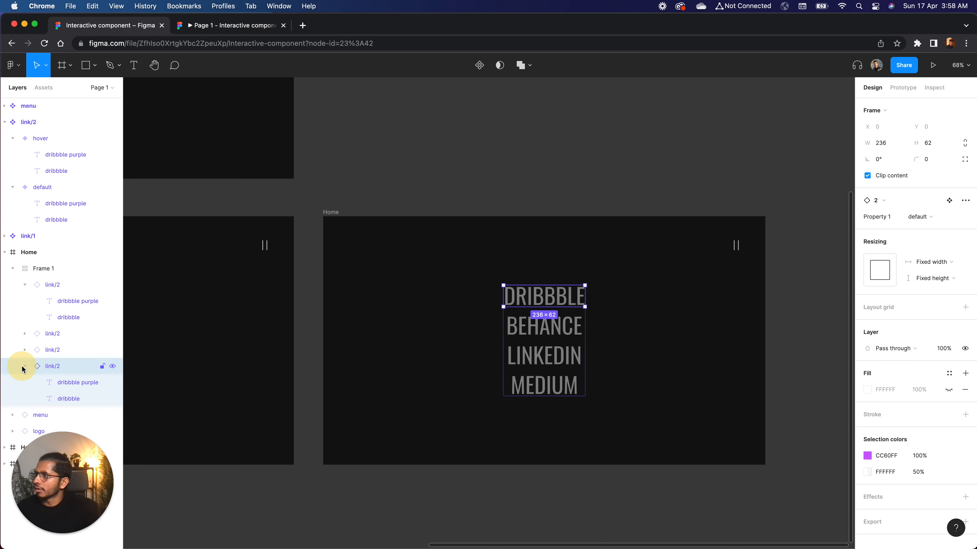
click(70, 382)
click(25, 350)
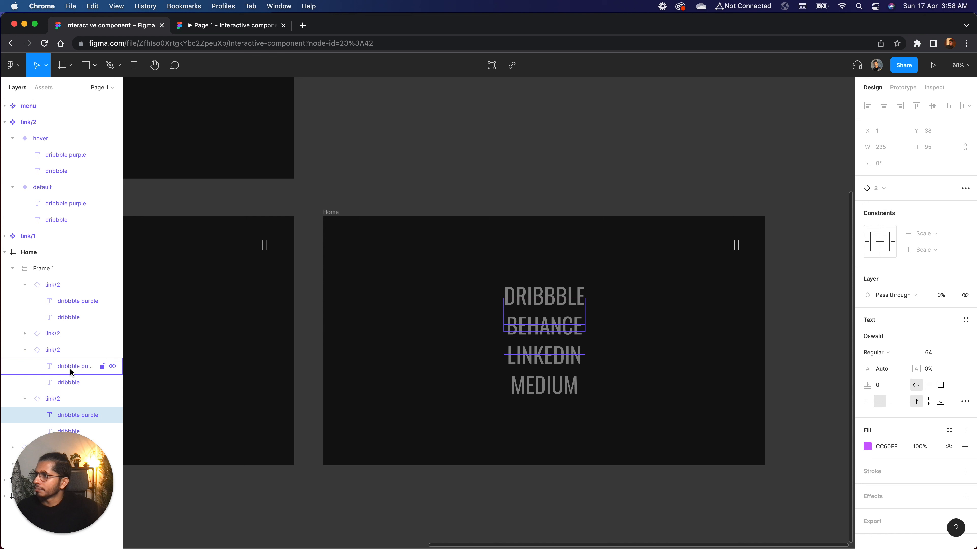
click(70, 369)
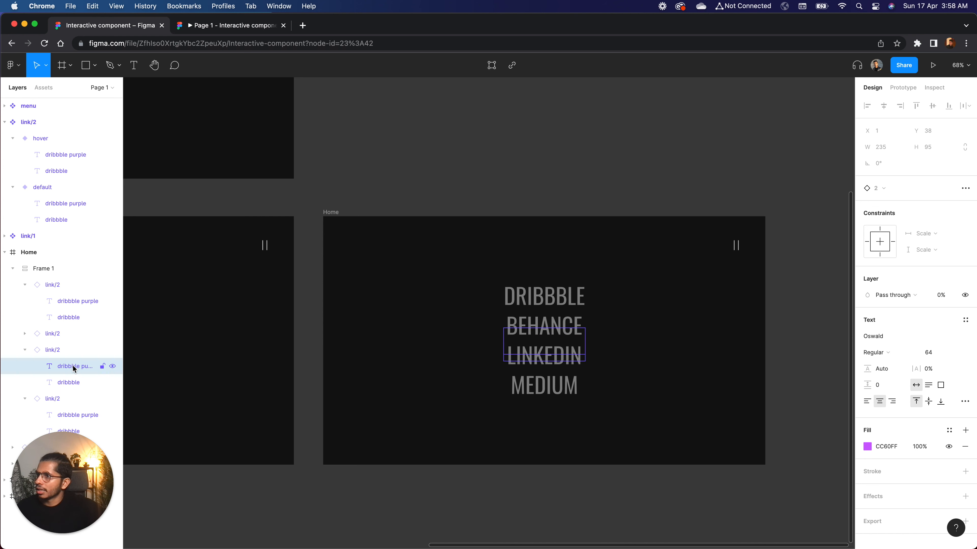
key(Return)
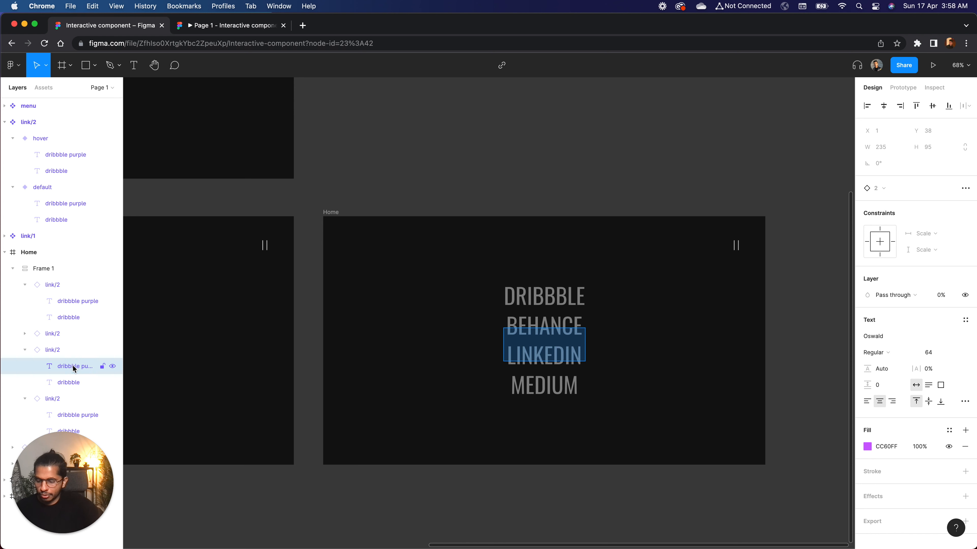
text(LINKEDIN)
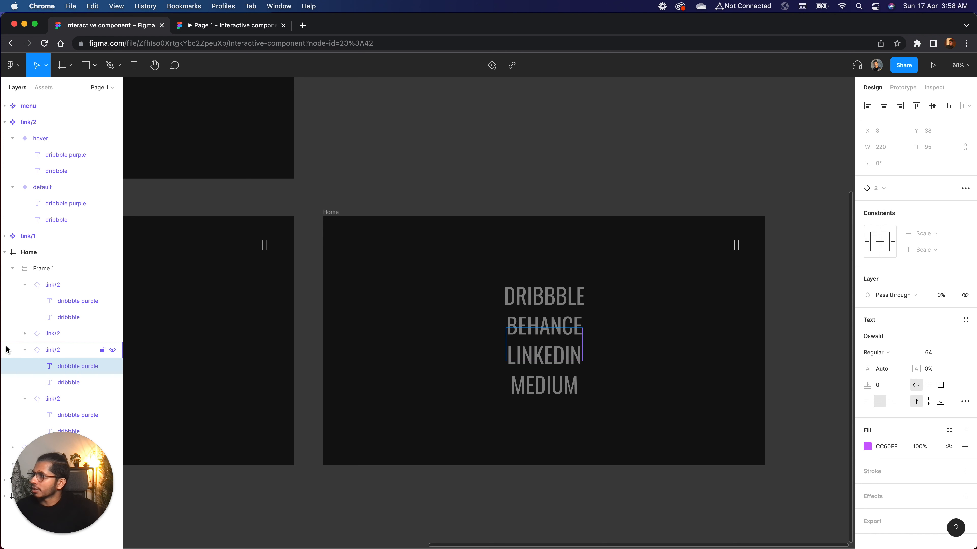
Replace the hidden purple text inside the LINKEDIN link/2 instance to match its grey label
click(25, 333)
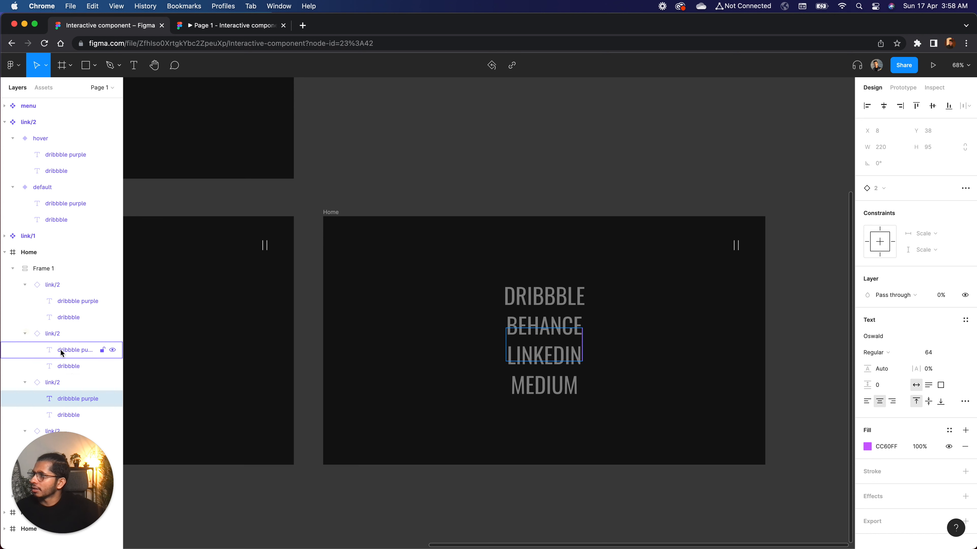
click(81, 367)
click(78, 350)
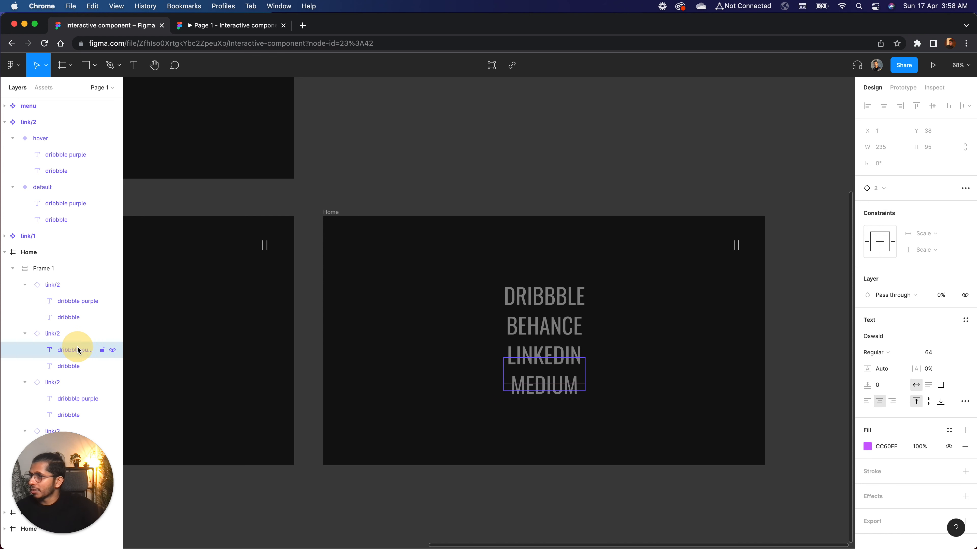
key(Return)
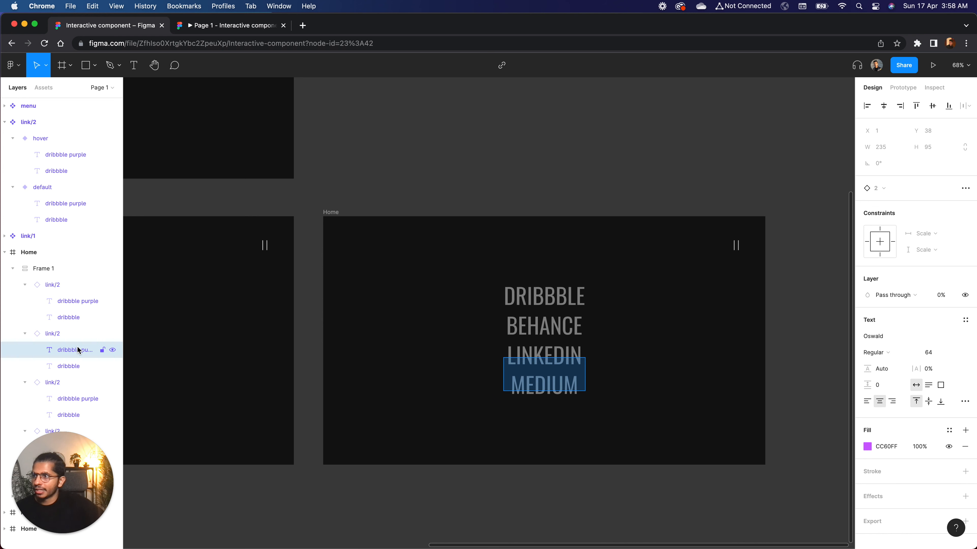
key(BackSpace)
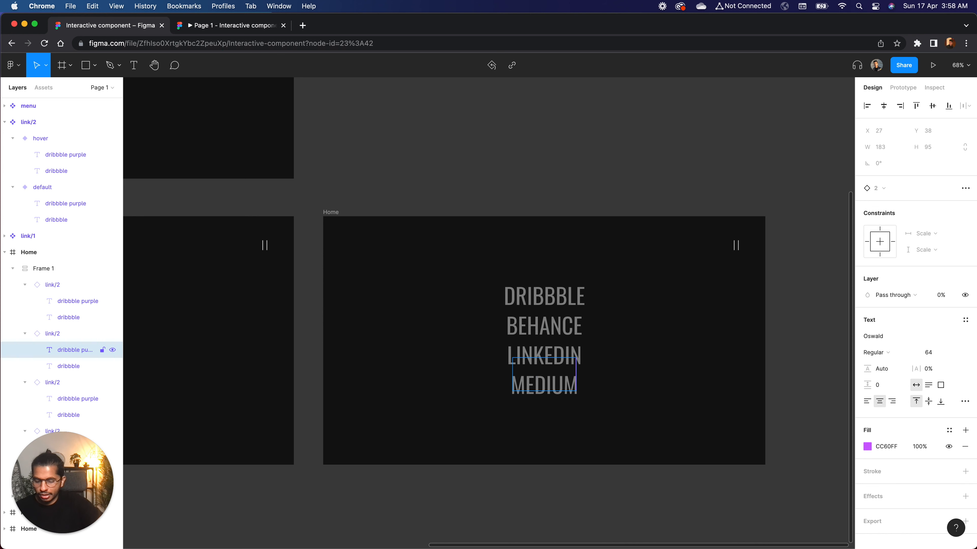
Change the hidden purple text inside the MEDIUM link/2 instance to MEDIUM and check the links in the Flow 3 preview
click(50, 317)
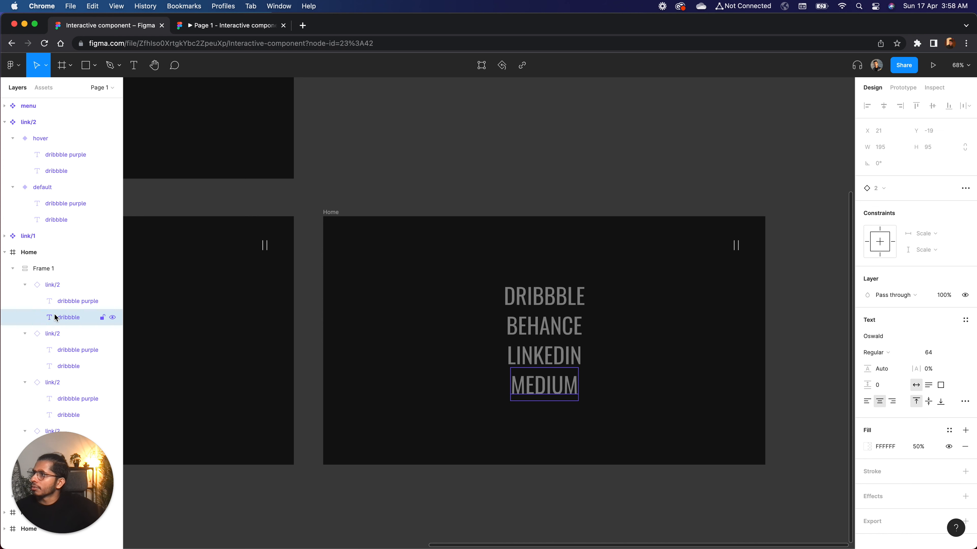
click(73, 302)
key(Return)
text(MEDIUM)
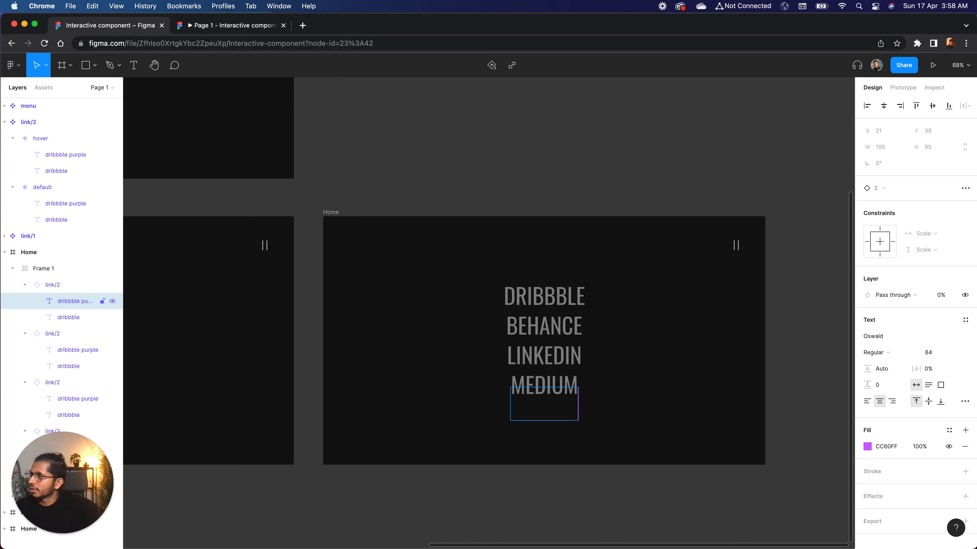
click(39, 317)
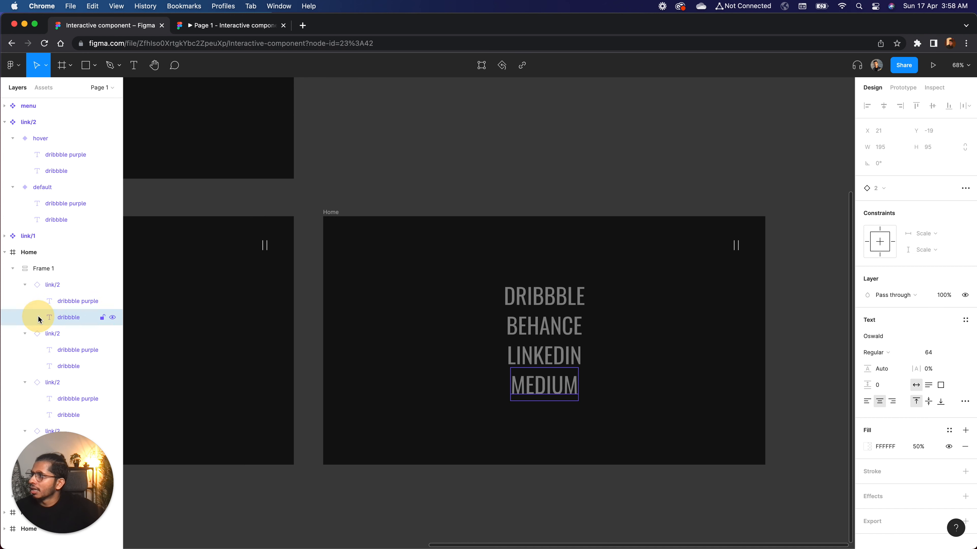
click(394, 172)
click(264, 27)
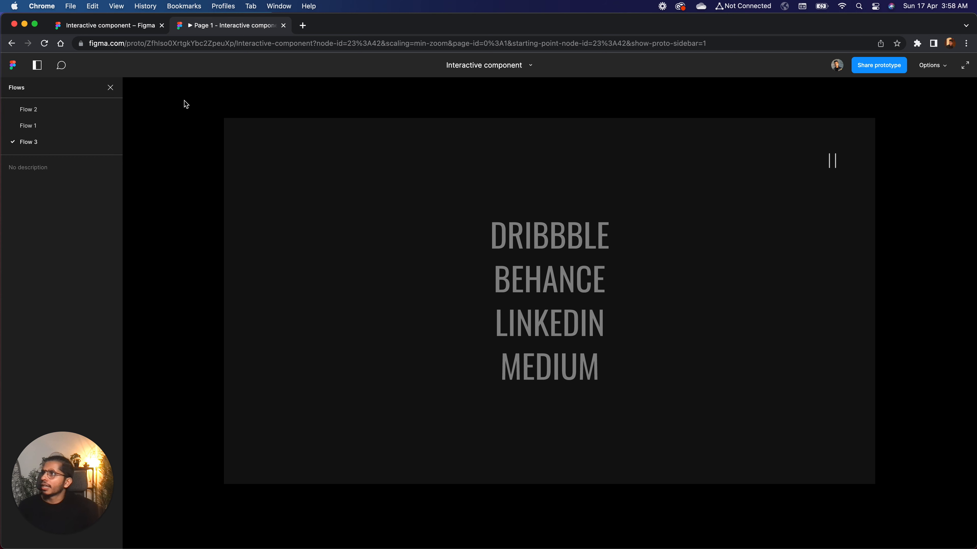
Set the easing of link/2's default-to-hover Smart animate interaction to Ease out
click(124, 26)
scroll(430, 157, up, 3)
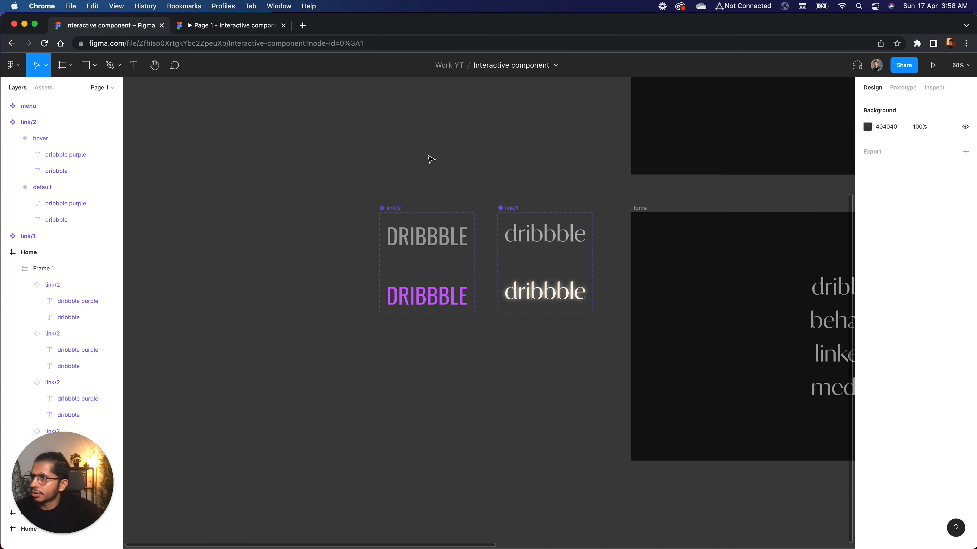
scroll(437, 230, up, 5)
click(423, 209)
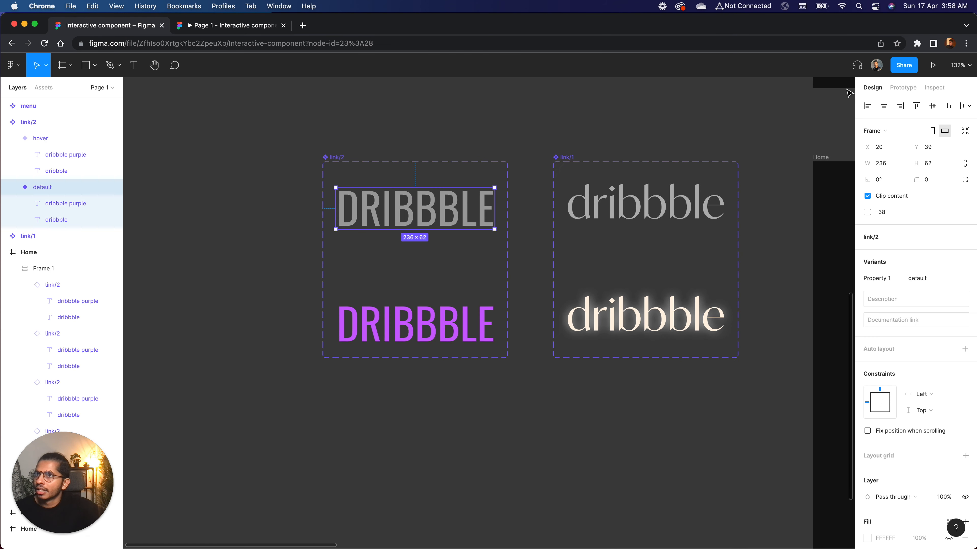
click(897, 95)
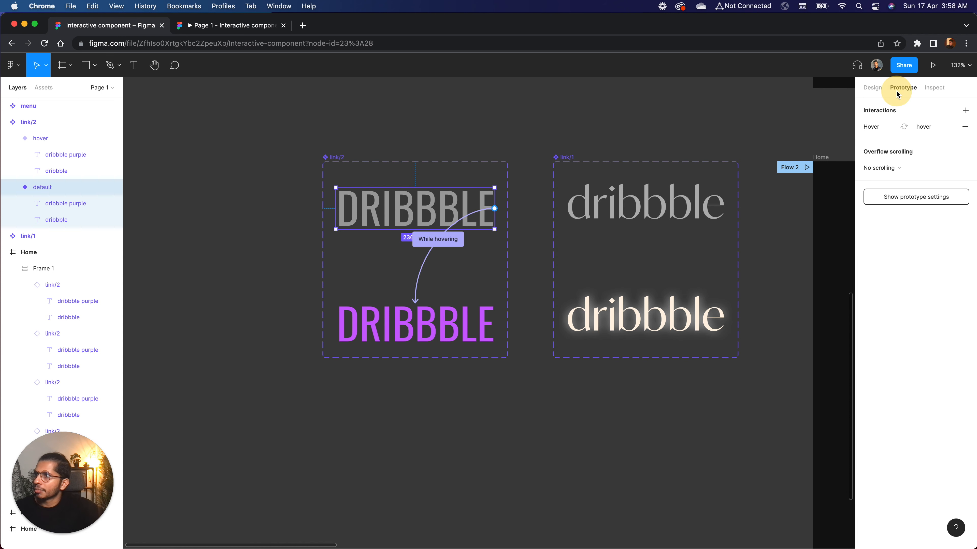
click(421, 273)
click(778, 226)
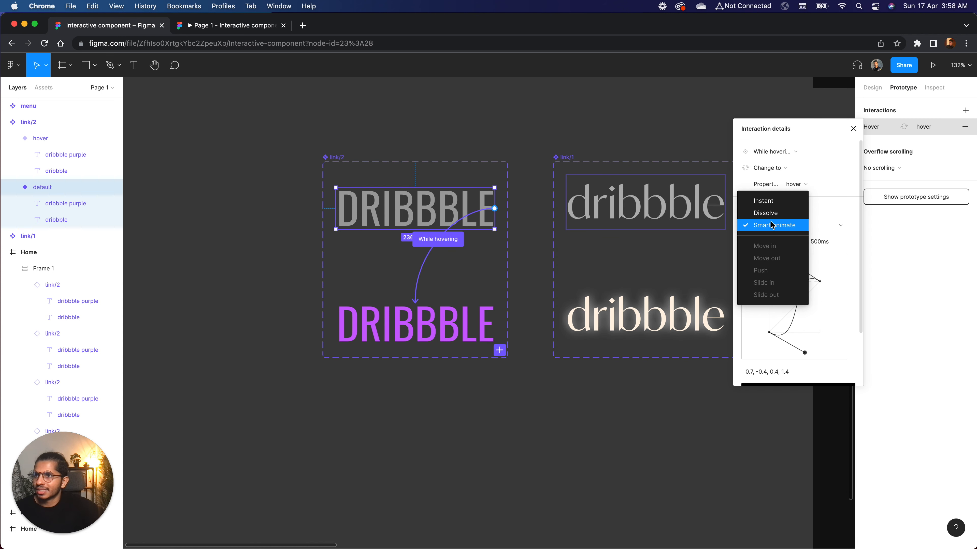
click(773, 226)
click(771, 241)
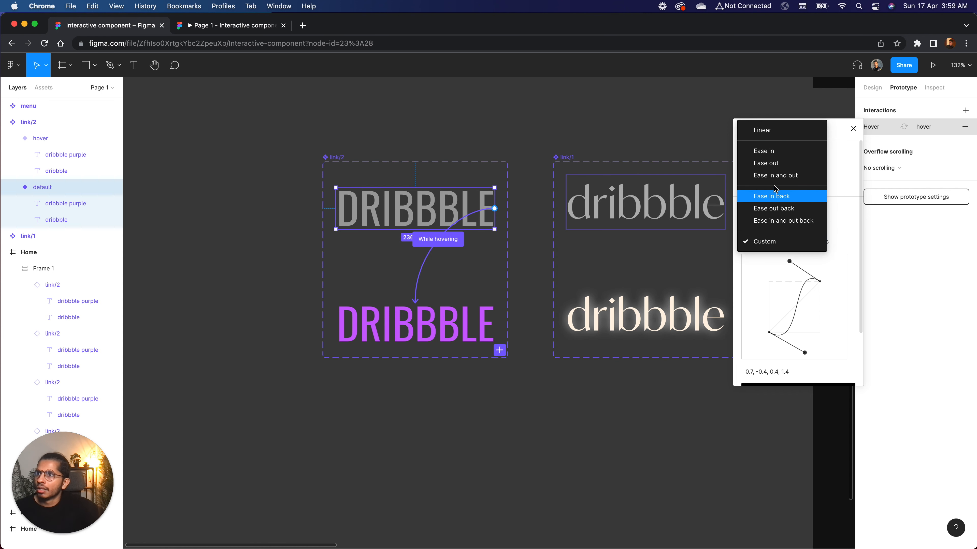
click(774, 176)
click(769, 241)
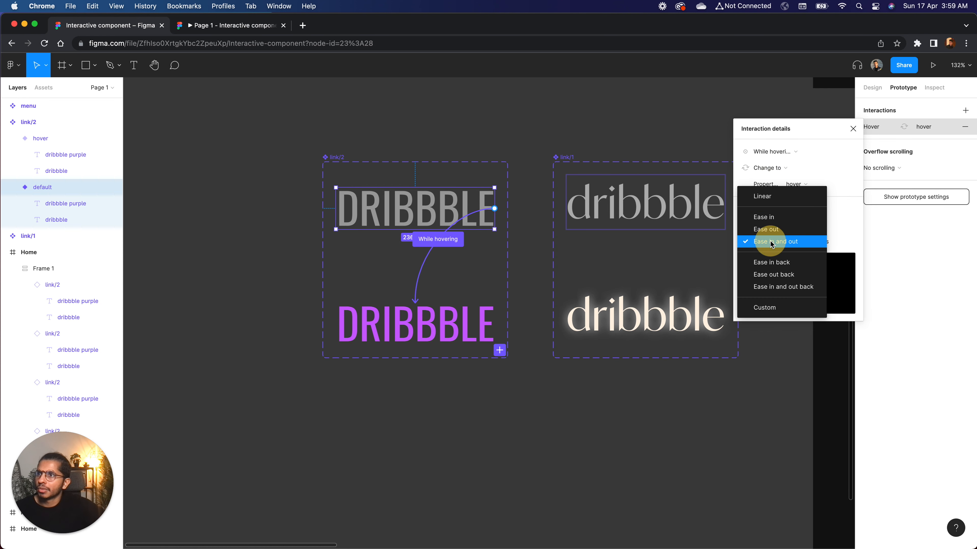
click(773, 227)
Open the hover animation's duration for editing and test the link hover transitions in the Flow 3 preview
click(796, 242)
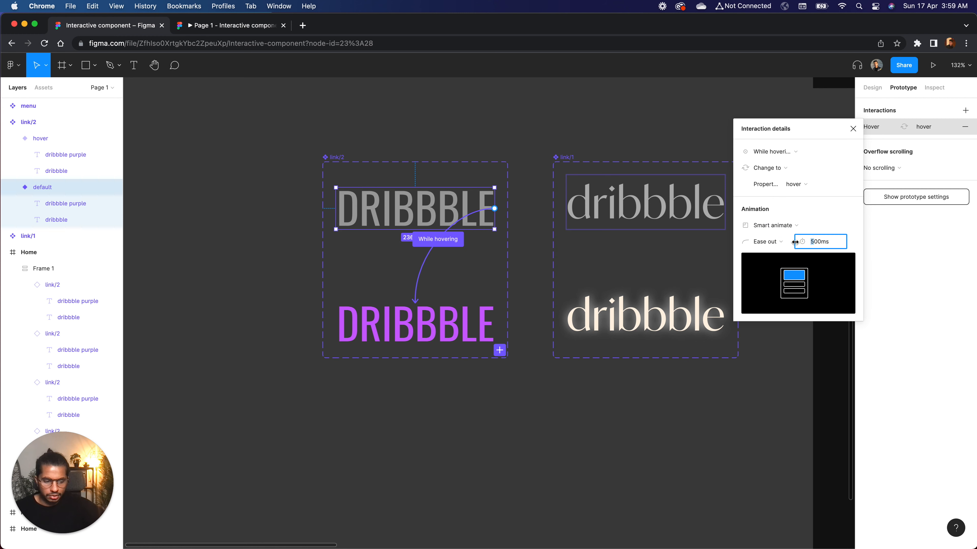
click(516, 106)
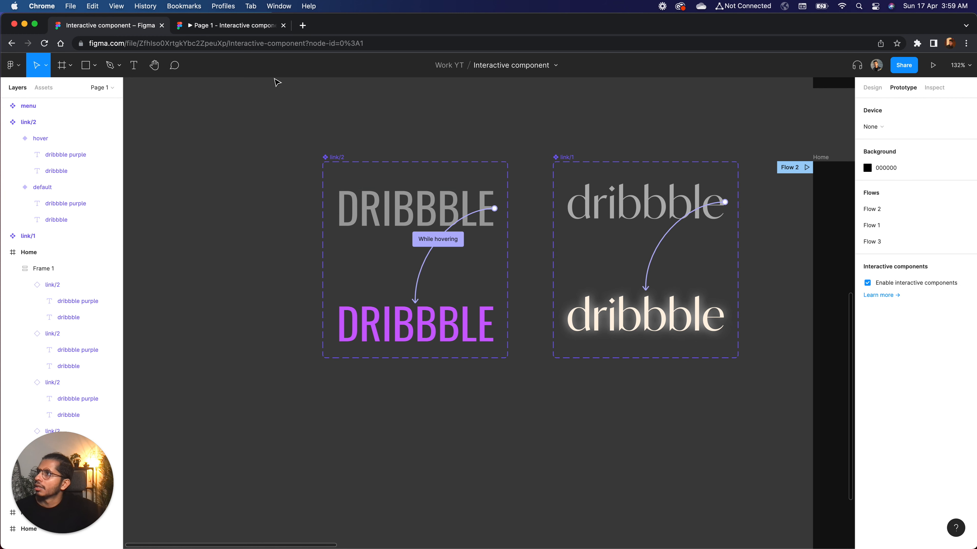
click(245, 34)
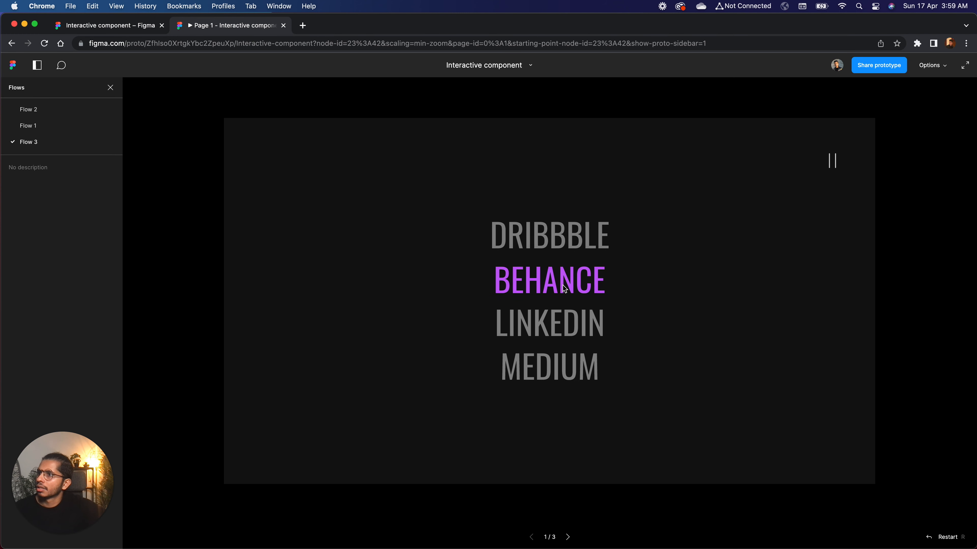